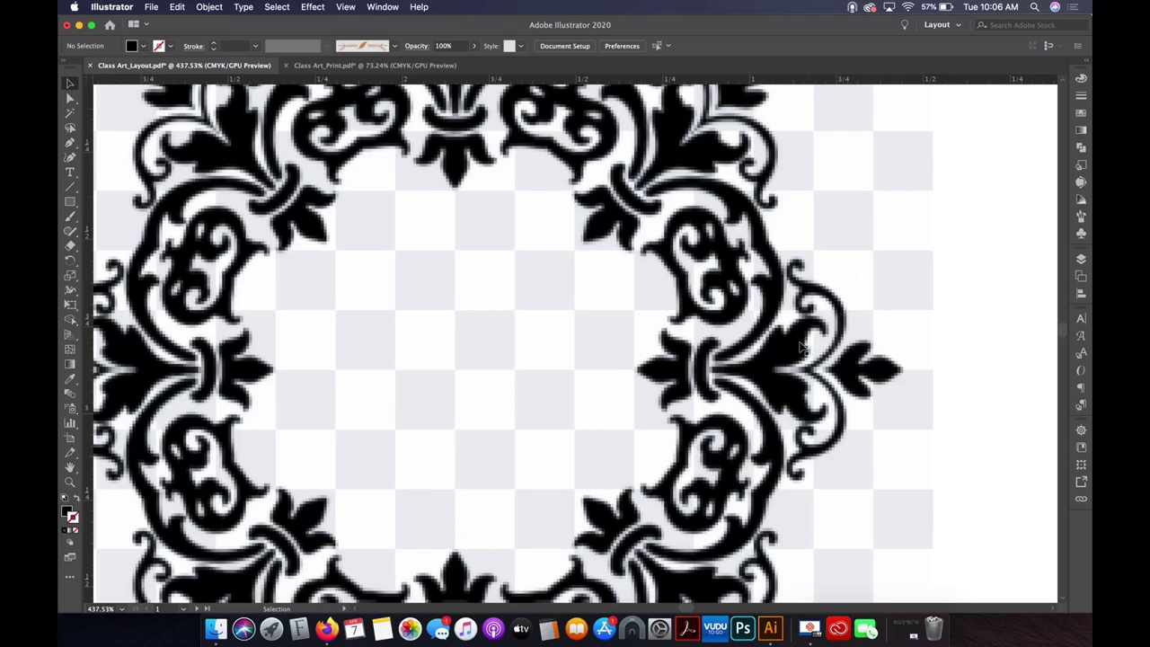
Duplicate the imported ornament image onto the Image Traced artboard and centre it below the heading
left_click(70, 482)
left_click_drag(387, 419, 643, 408)
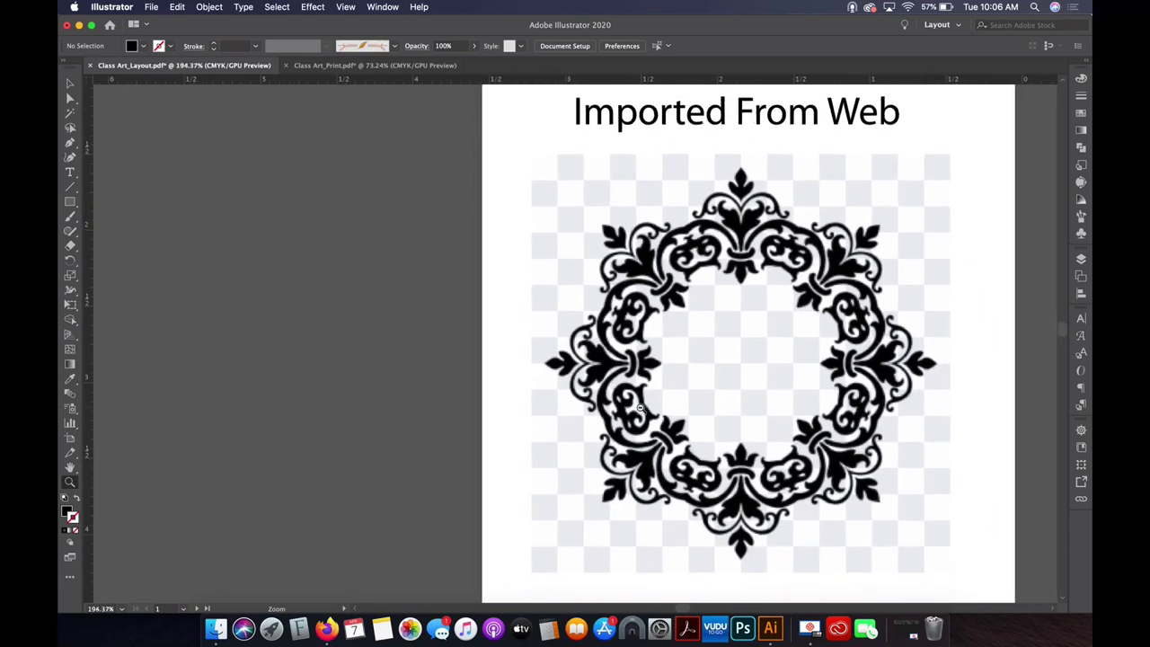
left_click_drag(846, 342, 416, 332)
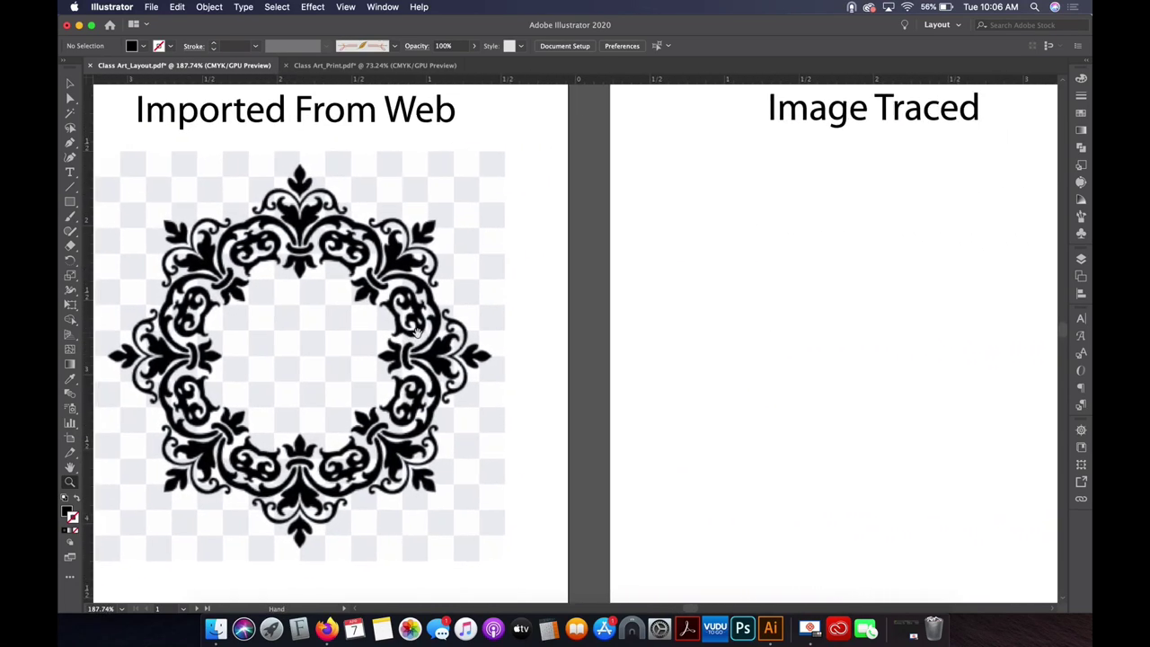
left_click(70, 83)
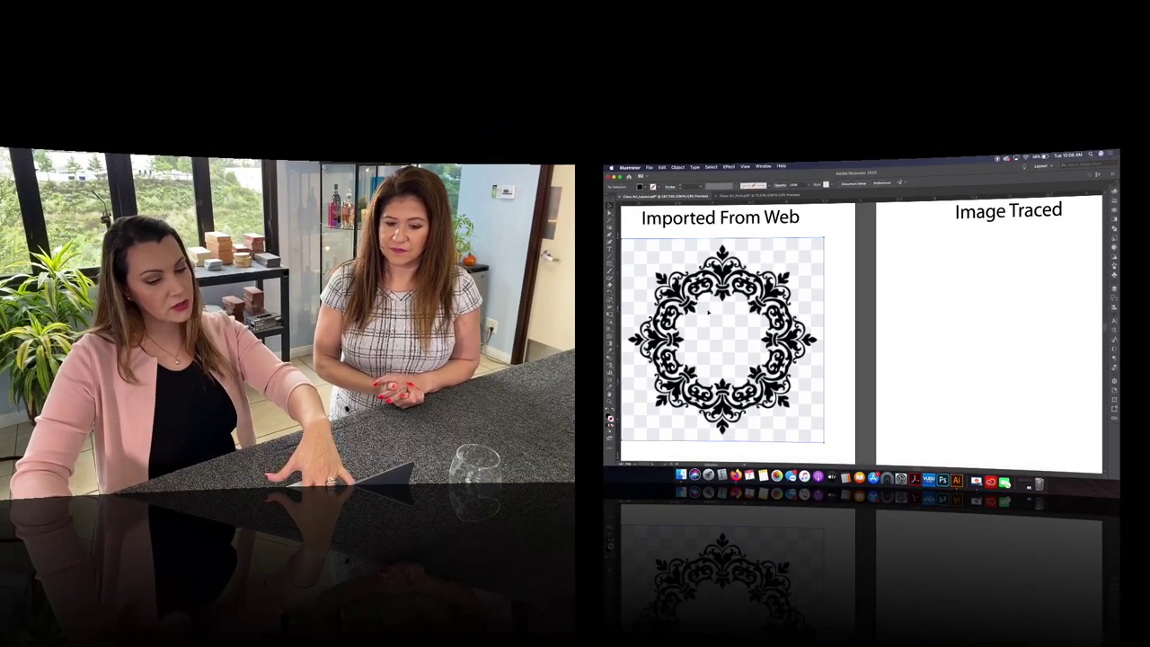
left_click_drag(709, 311, 986, 344)
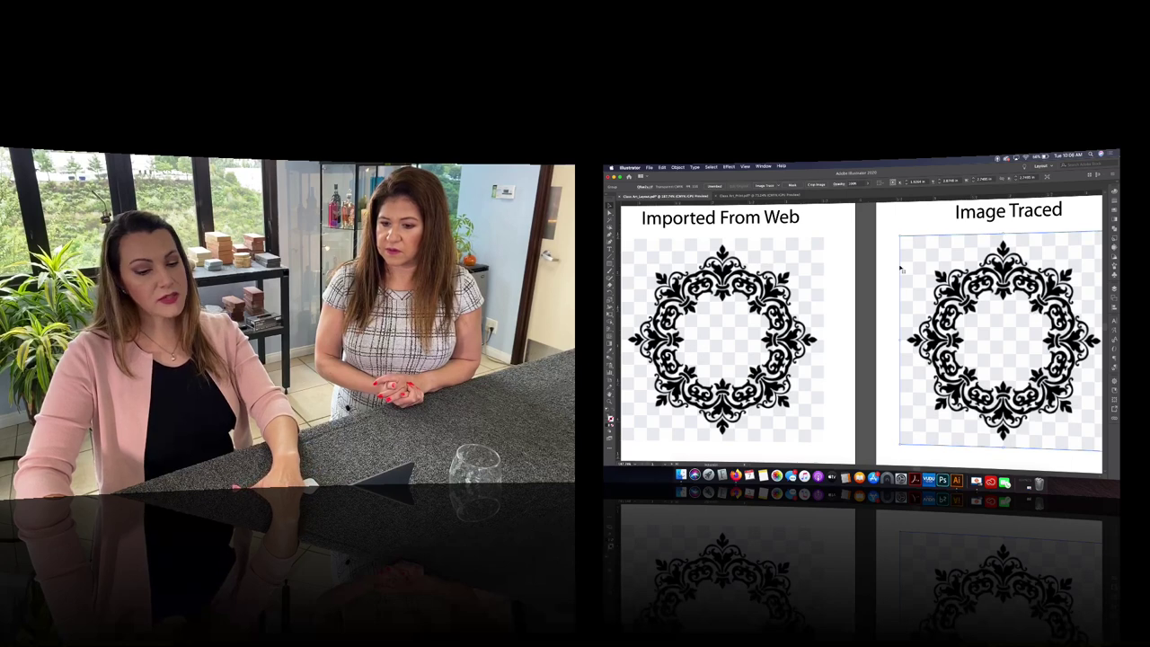
scroll(900, 268, "right", 3)
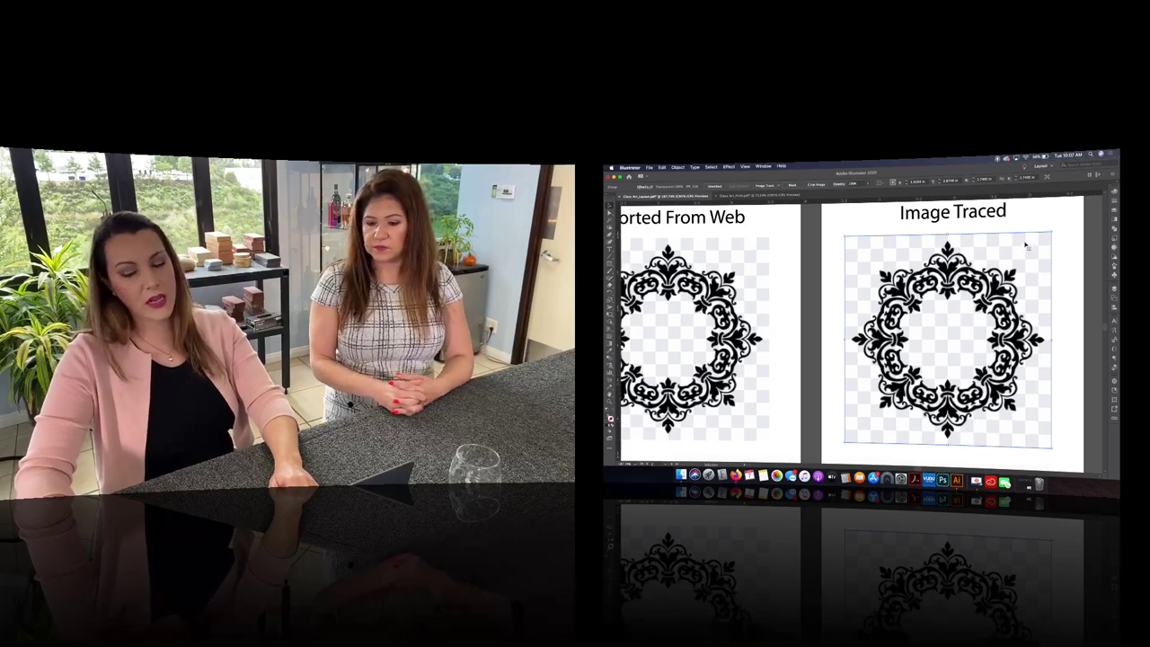
left_click(1001, 297)
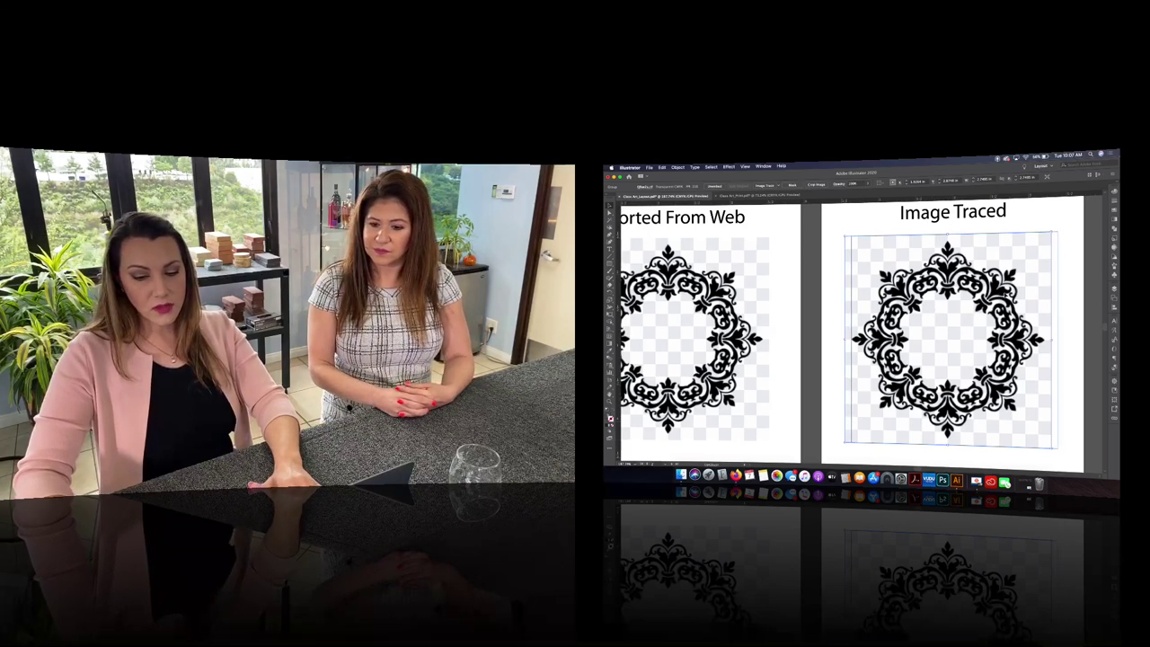
left_click_drag(992, 253, 997, 253)
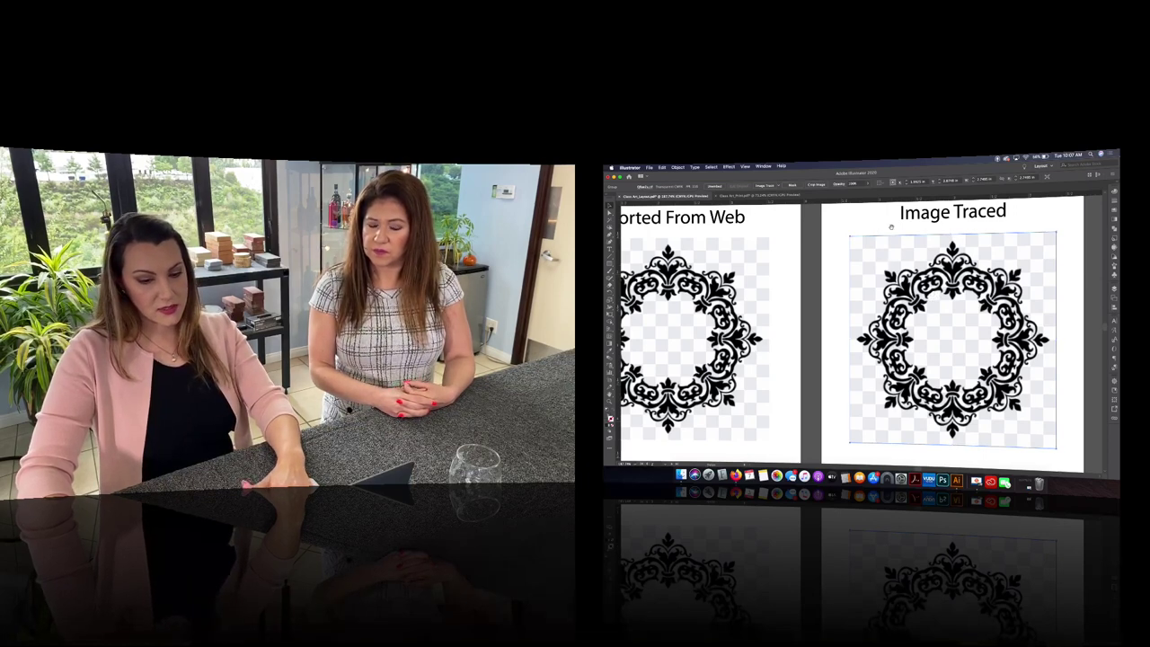
Convert the duplicated ornament to a tracing with Image Trace, using the default preset
scroll(891, 227, "right", 5)
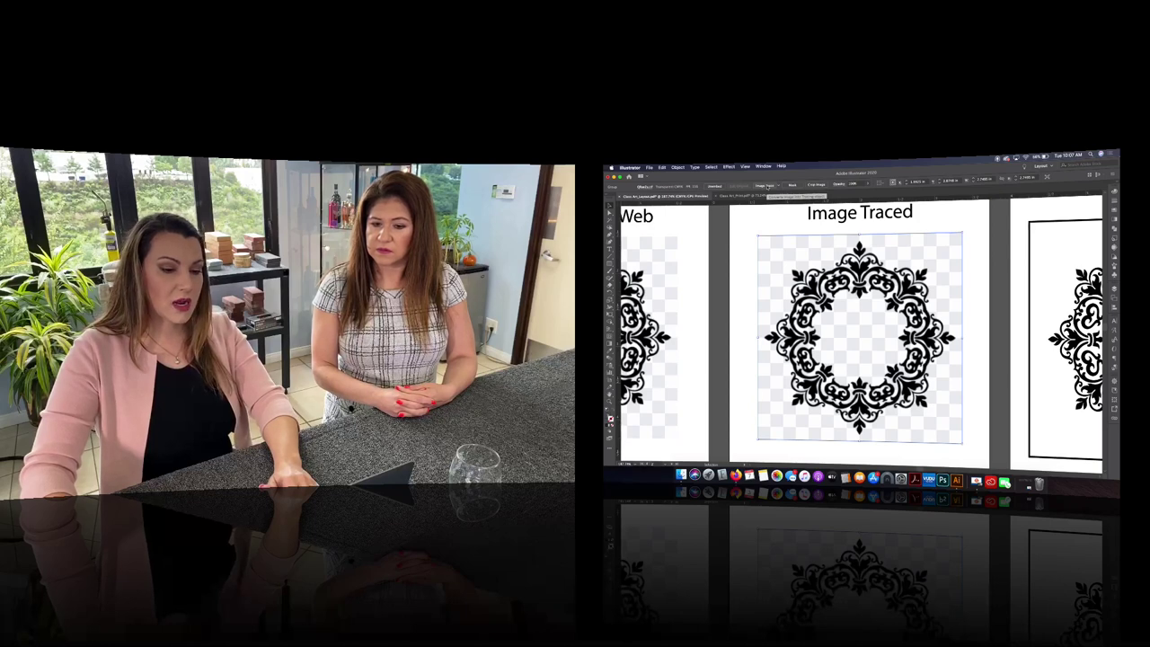
left_click(765, 186)
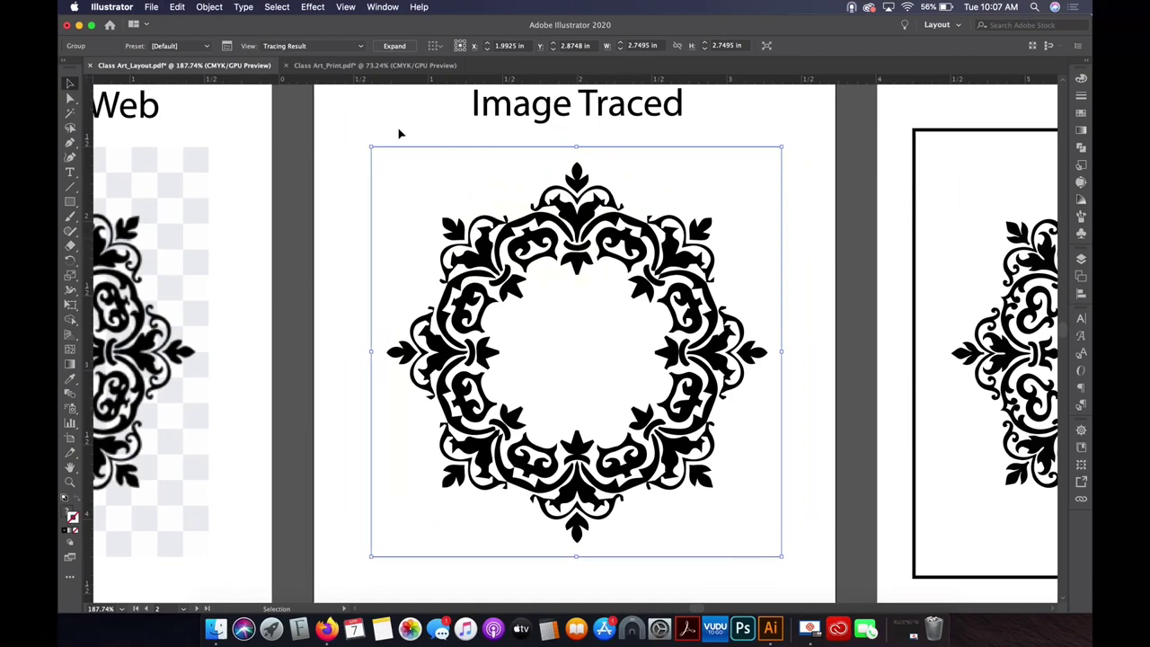
scroll(455, 164, "left", 5)
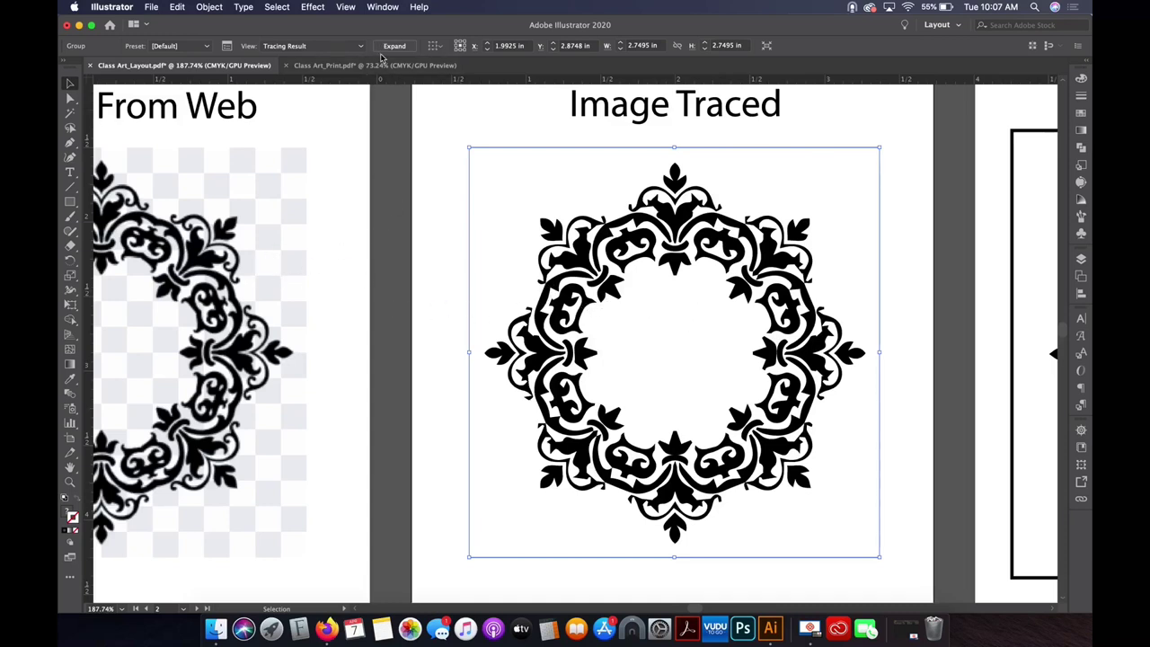
Open the detailed tracing options and set the Threshold to 129 and the Noise to 1 px
left_click(227, 45)
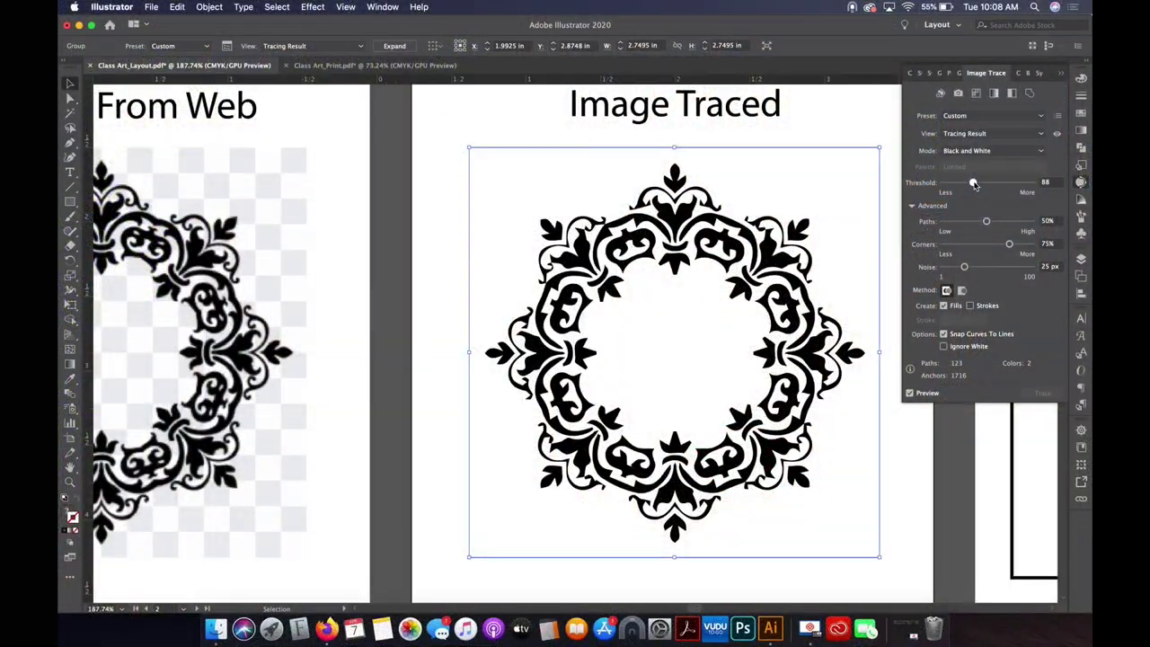
left_click_drag(974, 184, 989, 188)
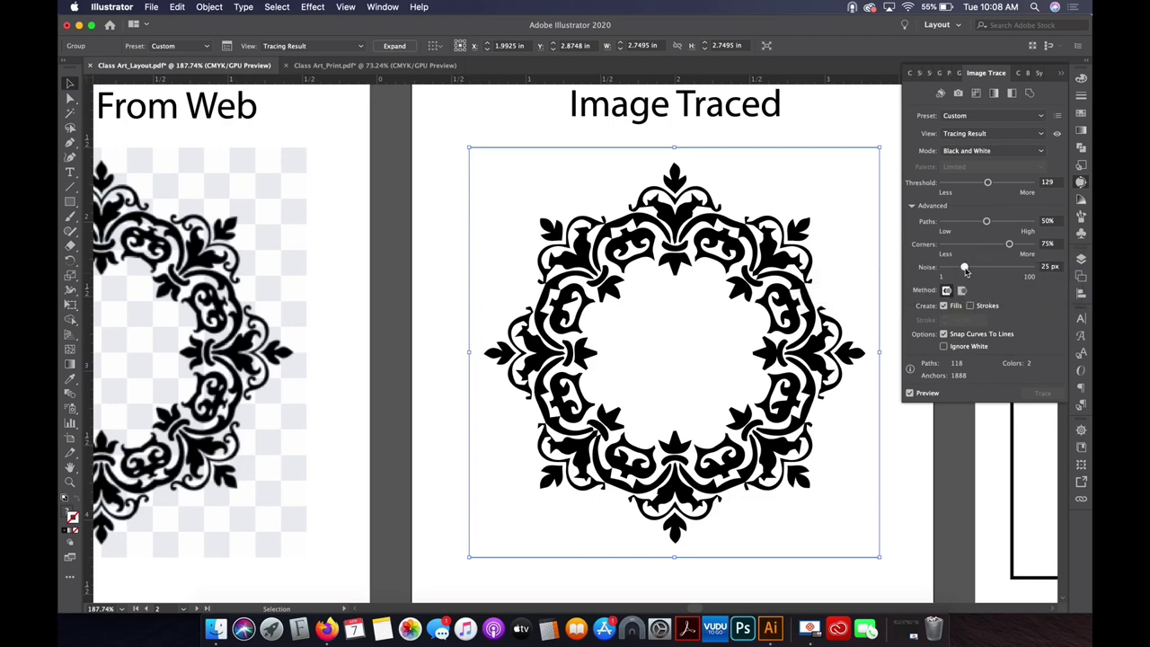
left_click_drag(966, 271, 946, 274)
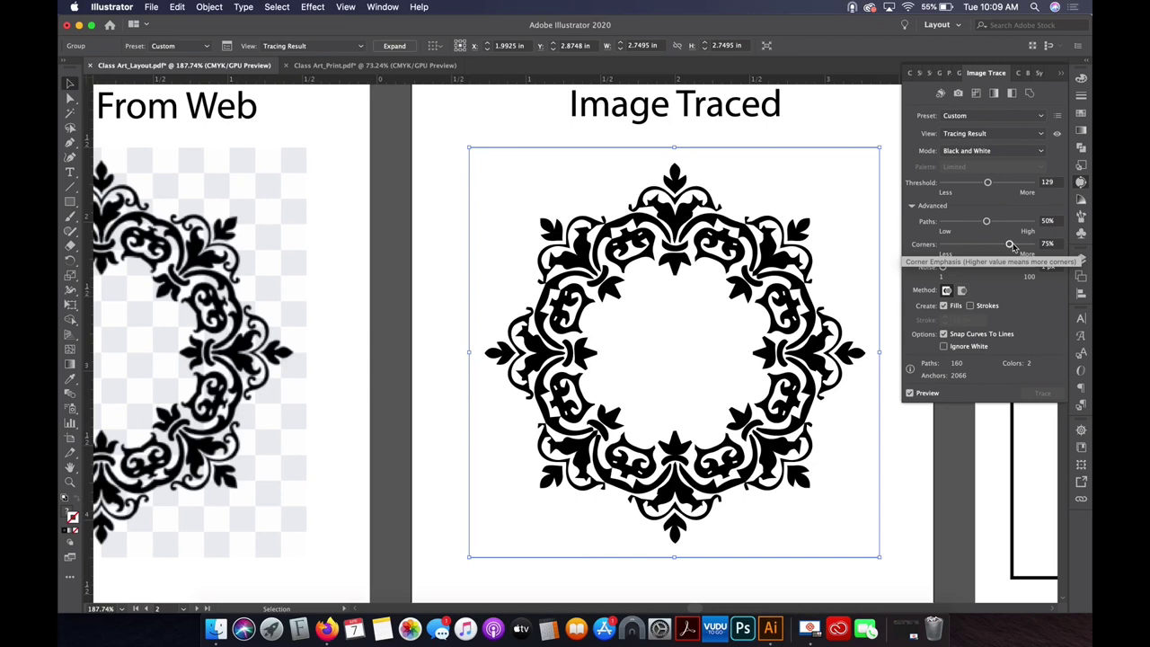
Set the ornament tracing's Corners to 13% and its Paths to 98%
mouse_move(1010, 249)
left_mouse_down()
mouse_move(967, 249)
mouse_move(1039, 254)
left_mouse_up()
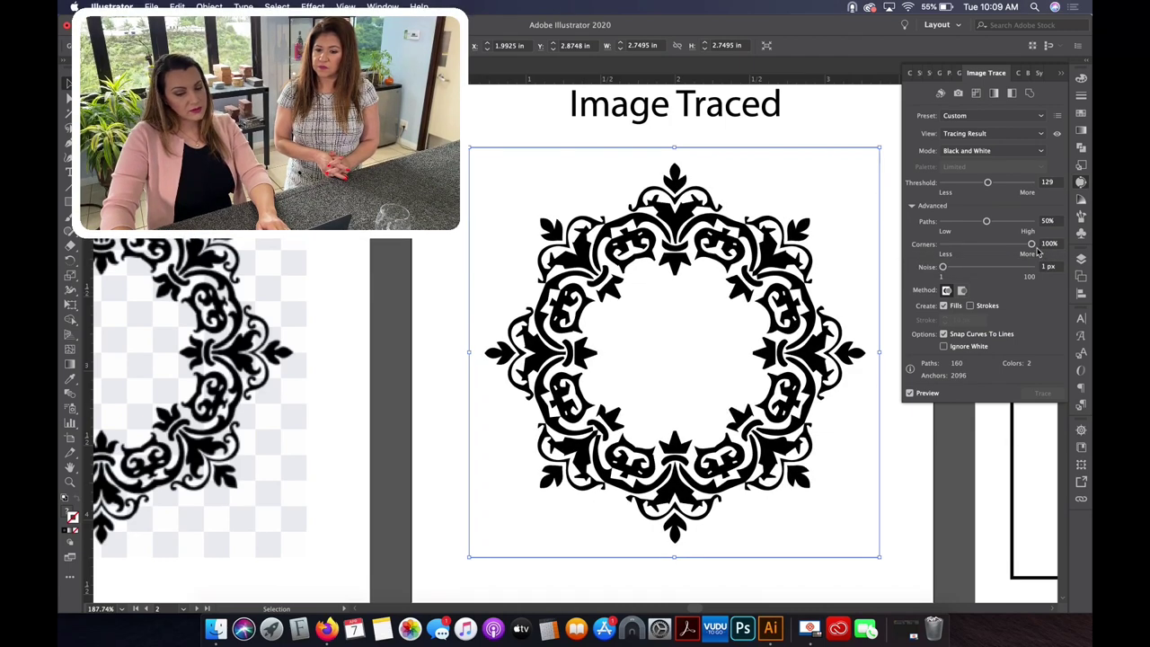
left_click_drag(1032, 251, 958, 256)
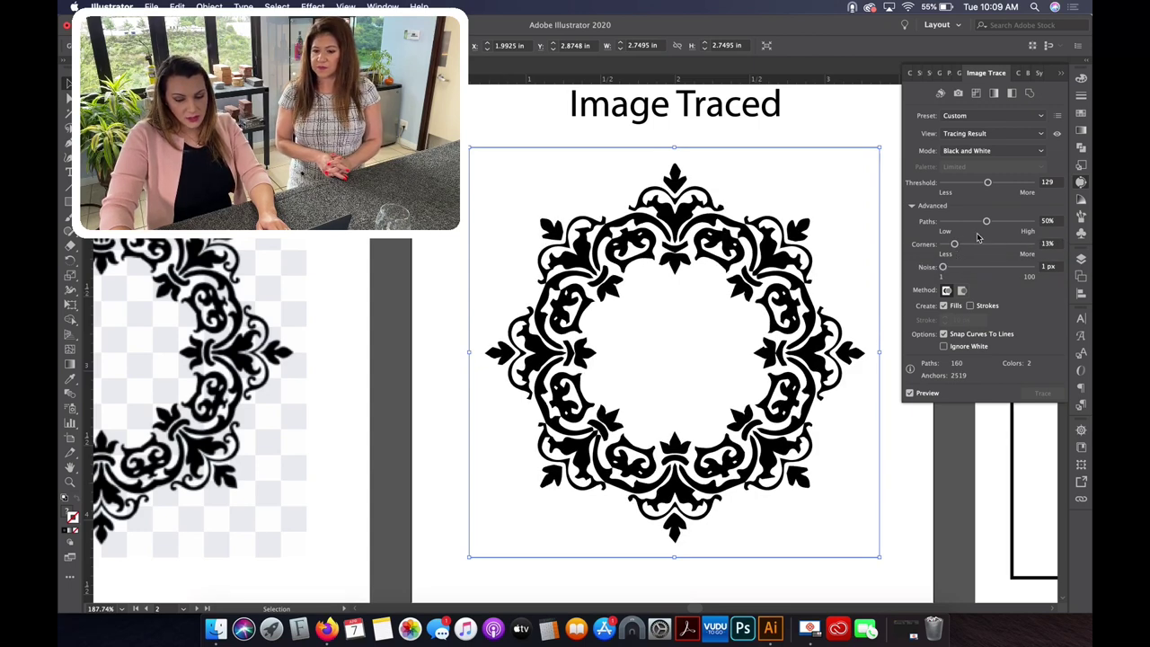
left_click_drag(987, 224, 1019, 222)
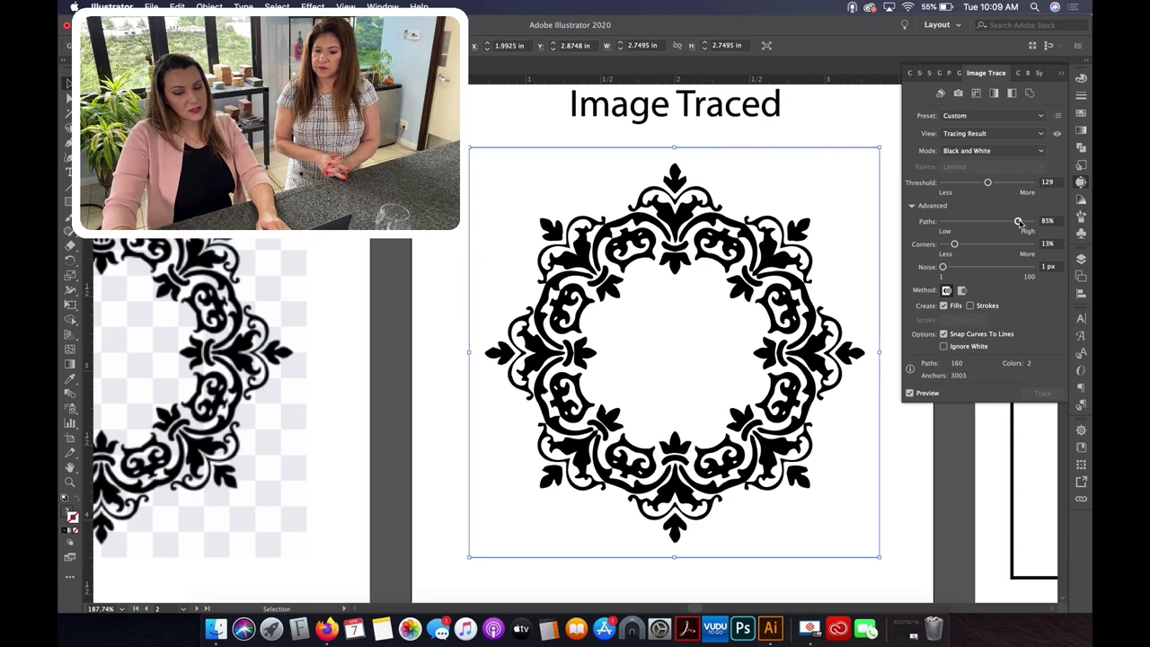
left_click_drag(1018, 222, 1033, 226)
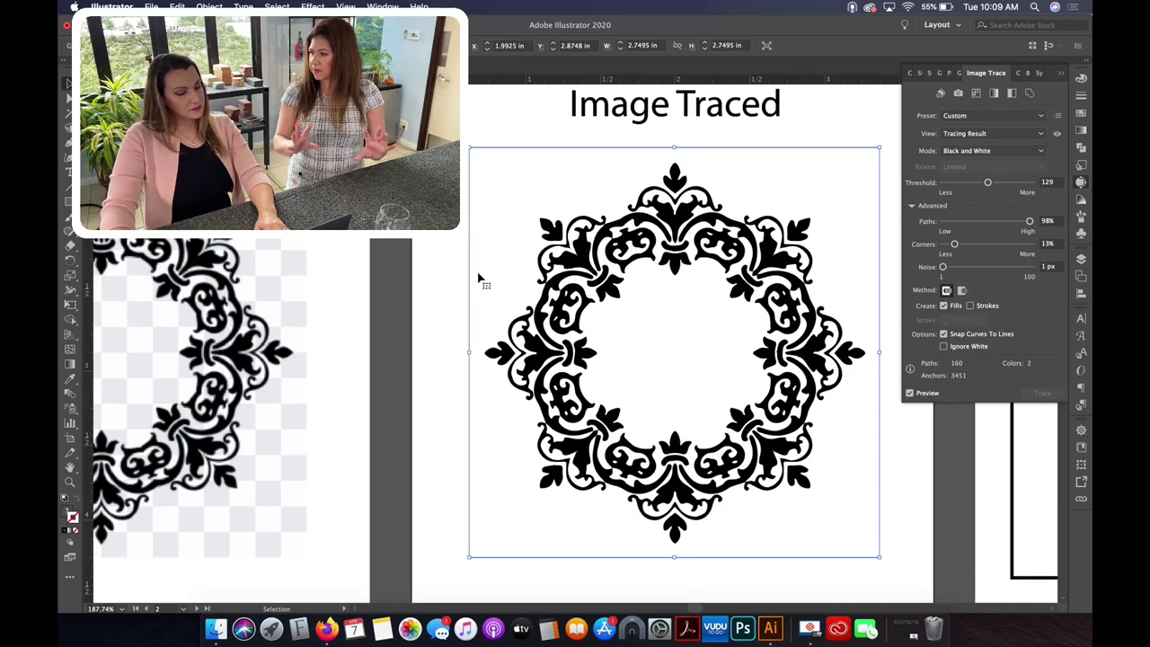
Put away the tracing options and compare the traced ornament with the imported original
left_click(403, 259)
left_click_drag(433, 263, 566, 263)
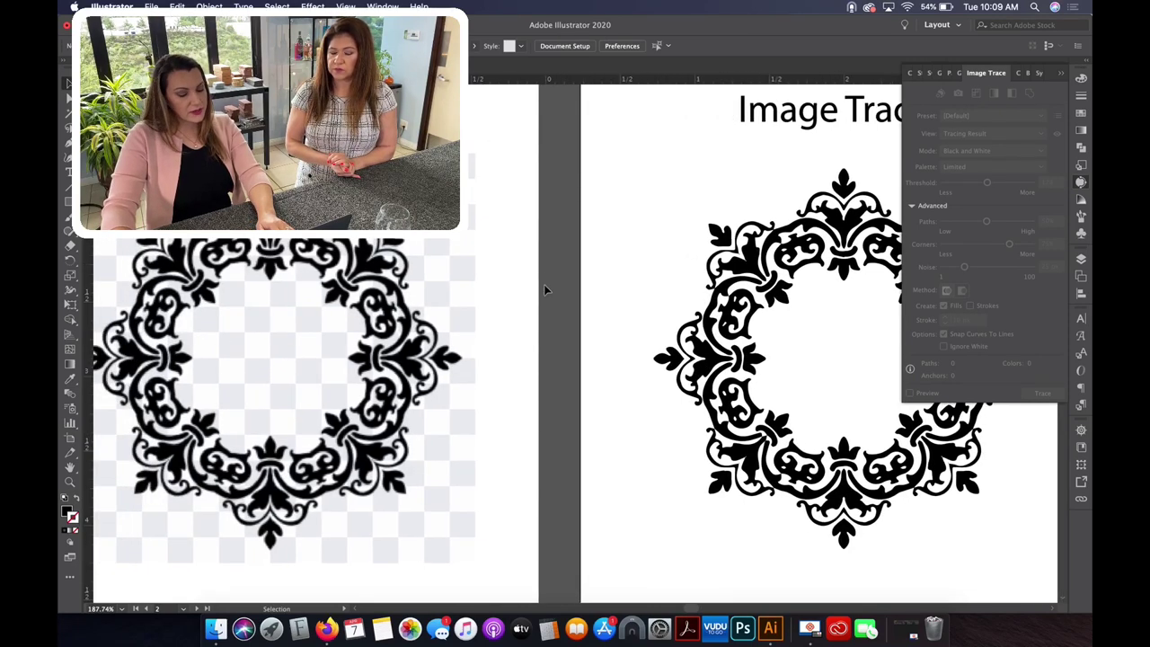
left_click(1063, 76)
left_click(925, 255)
left_click_drag(936, 256, 772, 246)
key("v")
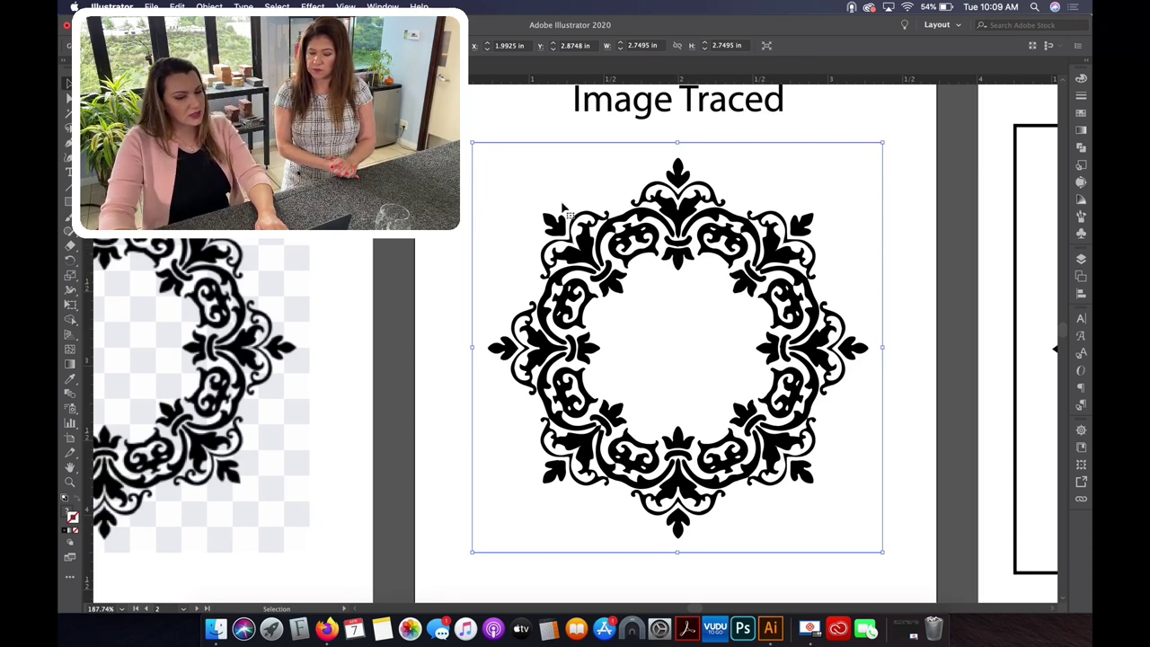
left_click(500, 122)
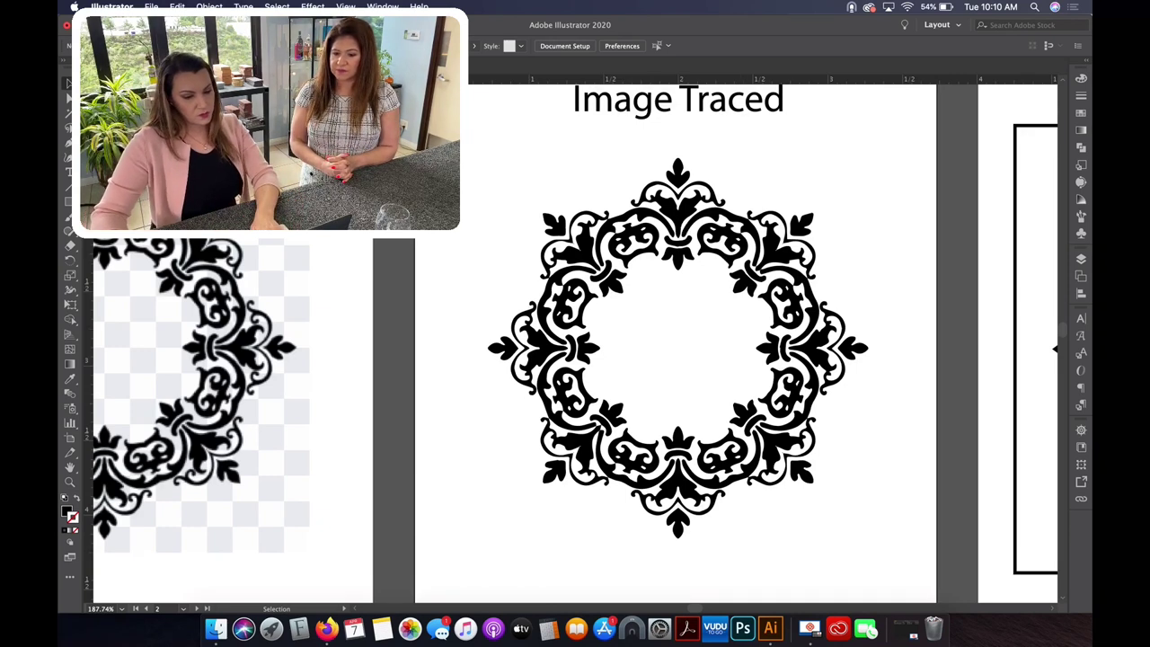
Expand the traced ornament into vector paths and ungroup all of its pieces
left_click(655, 248)
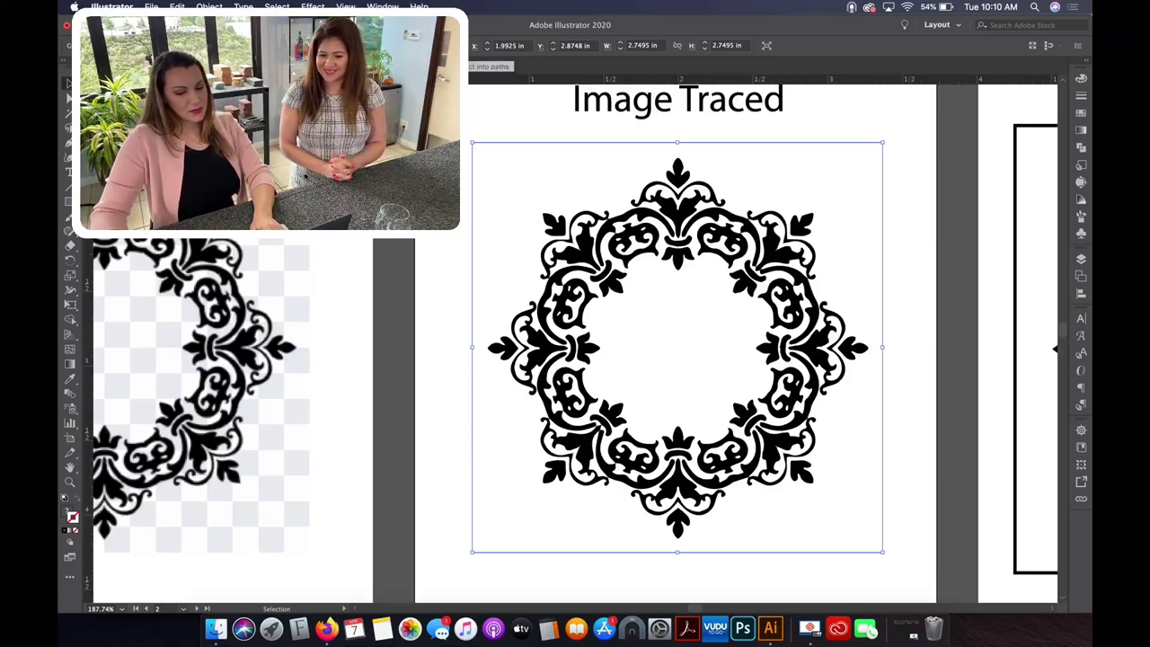
left_click(453, 45)
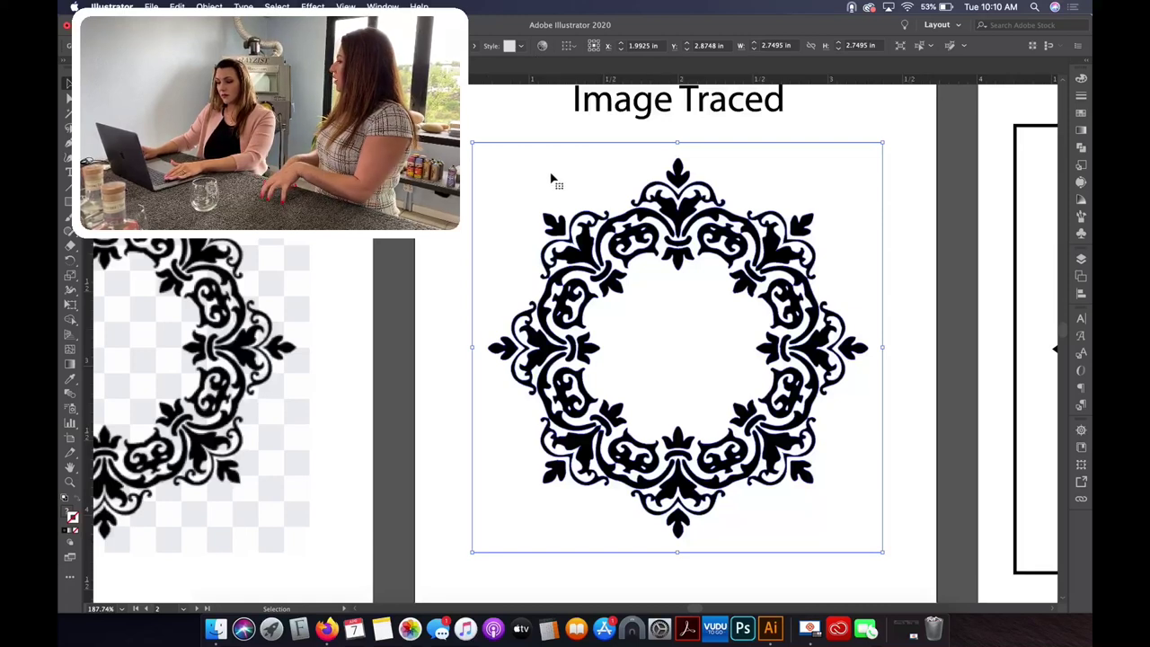
right_click(516, 185)
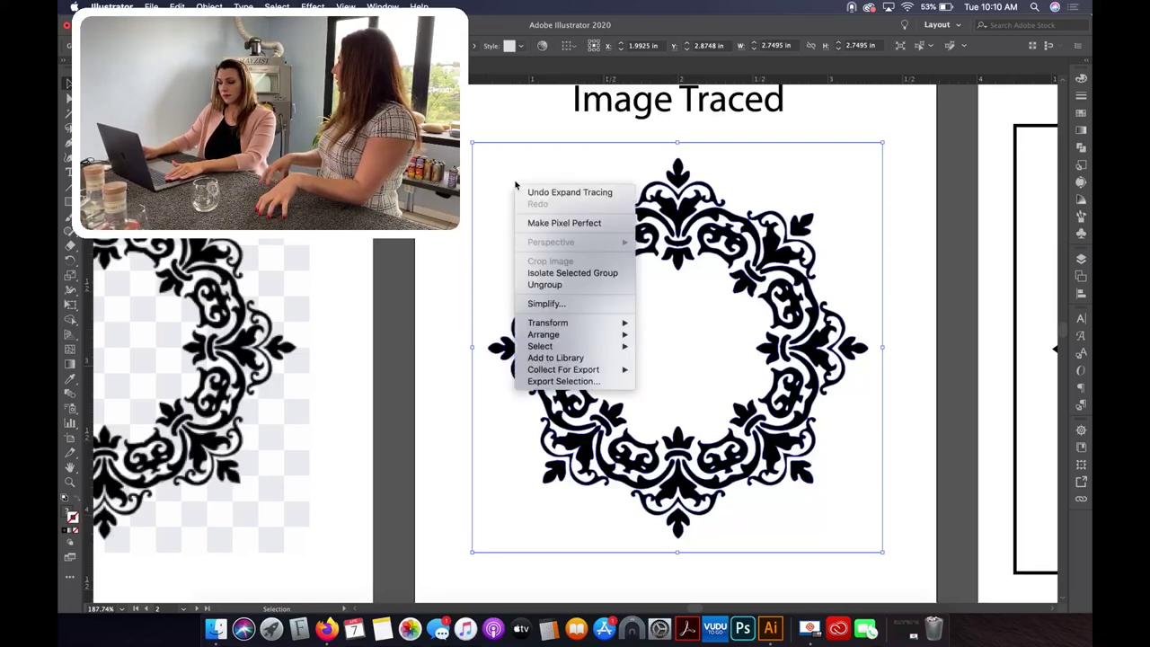
left_click(549, 286)
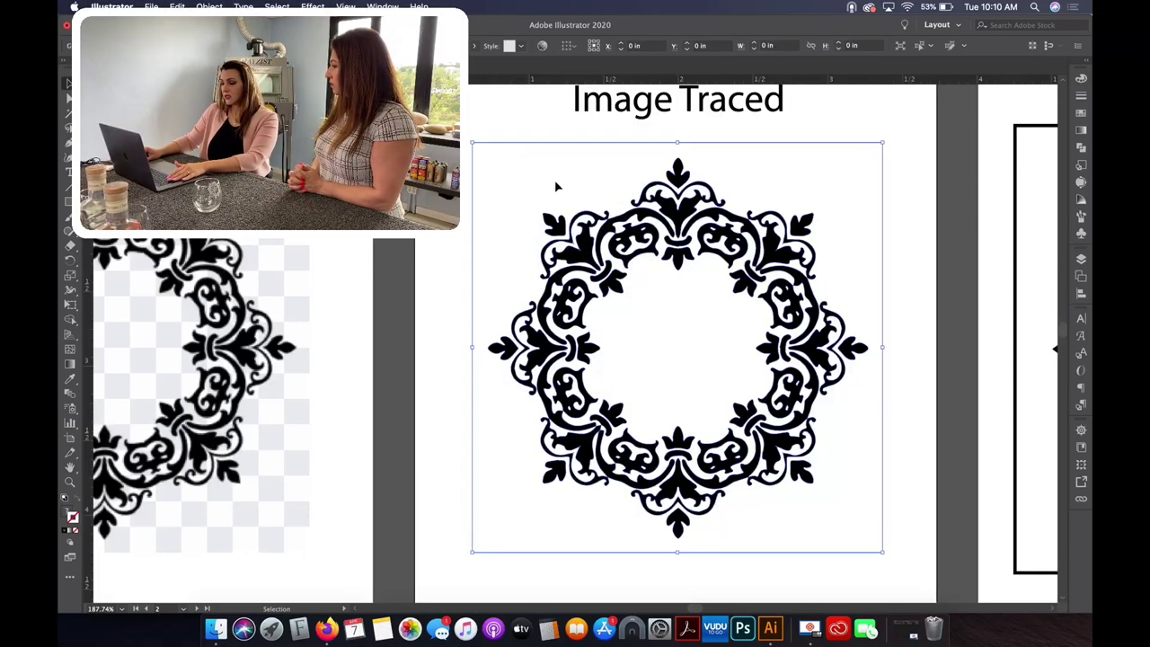
right_click(616, 190)
left_click(644, 293)
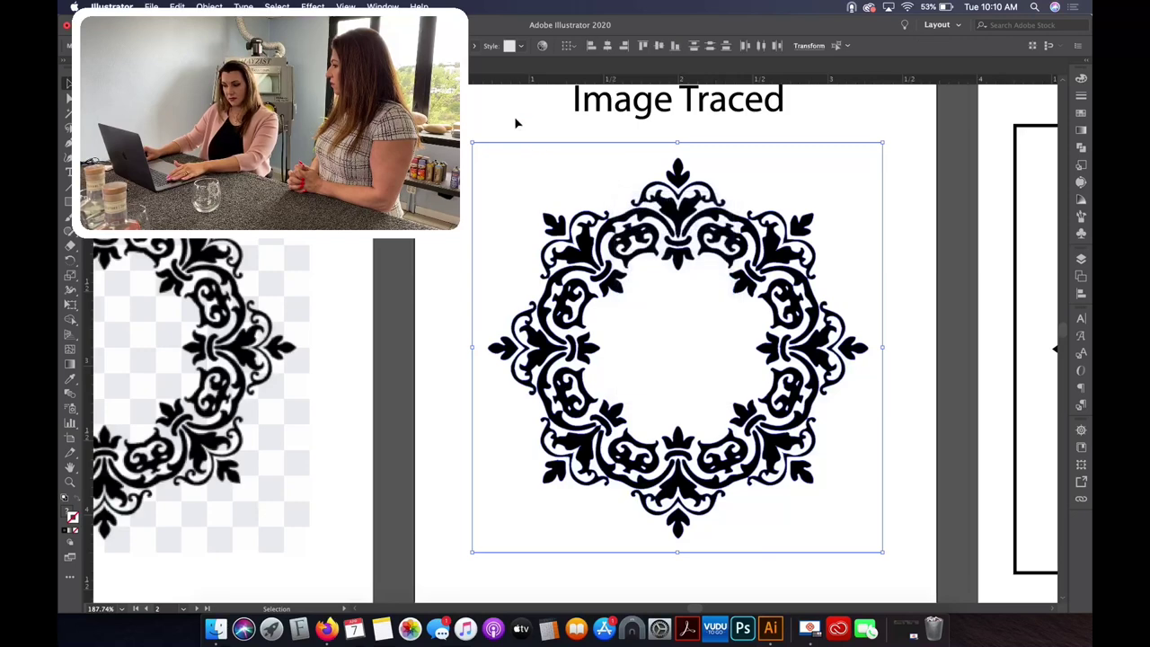
left_click(542, 179)
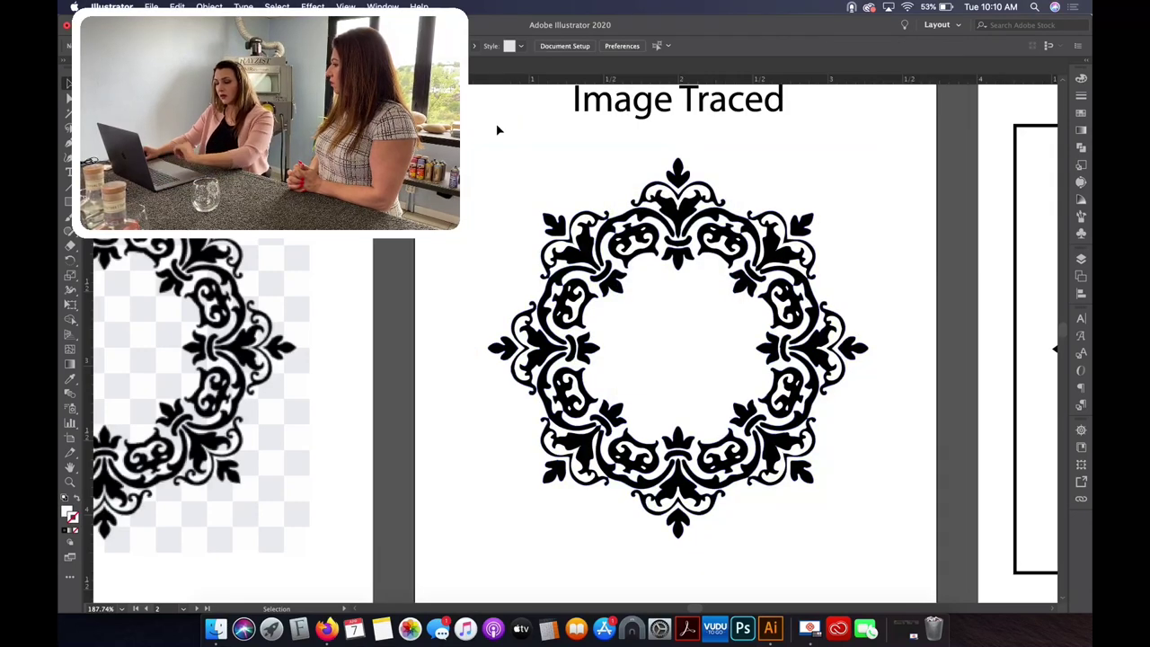
Compare the traced ornament with the adjusted version, and add the letter W as text inside the traced ornament
scroll(889, 310, "right", 2)
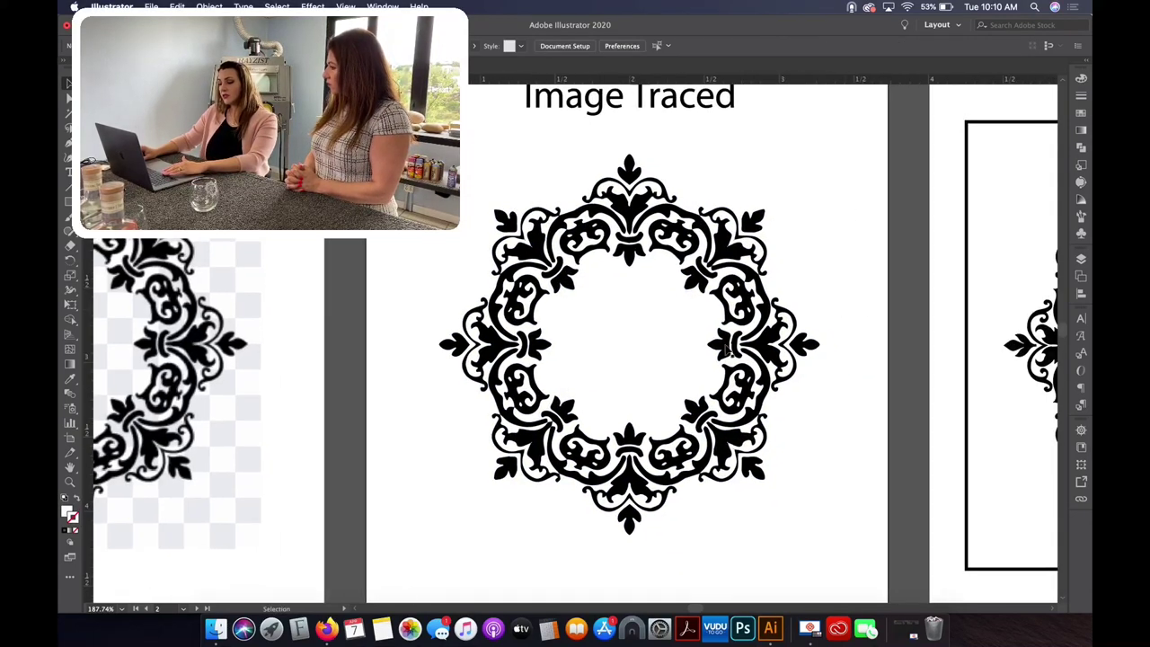
scroll(711, 357, "left", 3)
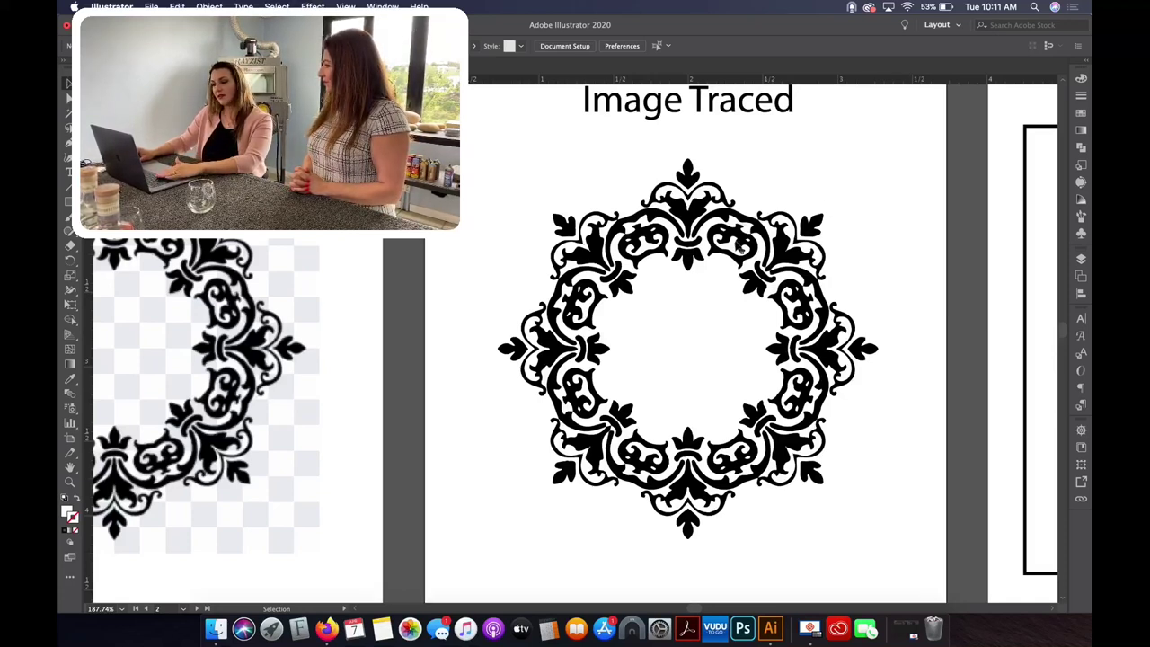
left_click_drag(931, 236, 359, 218)
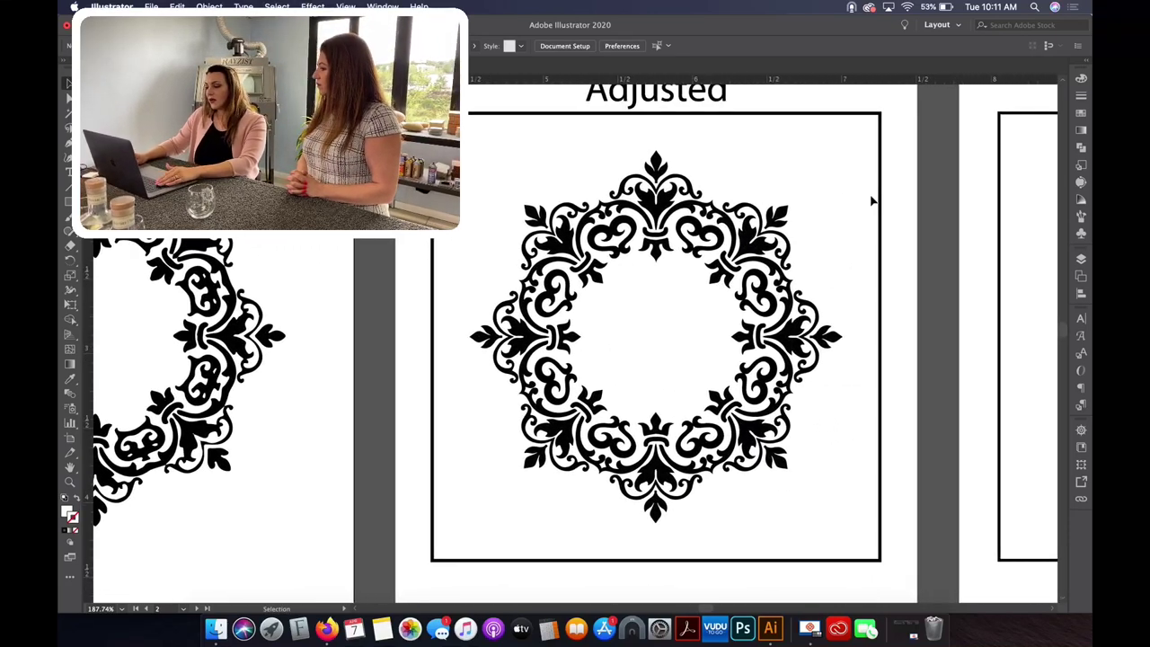
scroll(782, 174, "down", 2)
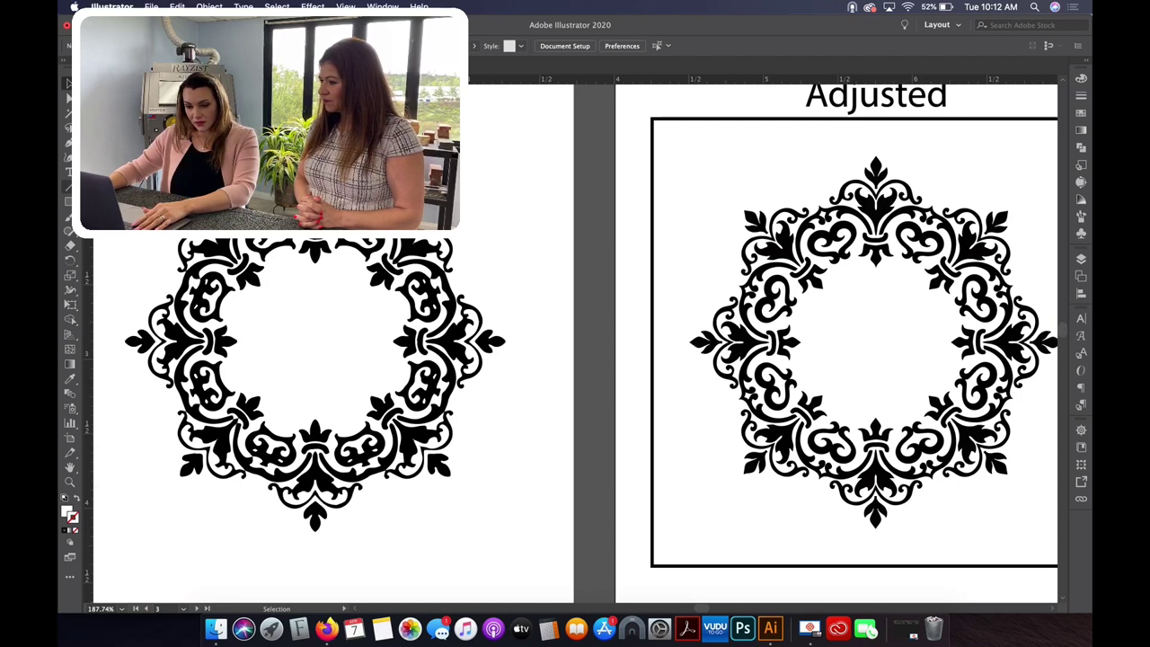
left_click(69, 171)
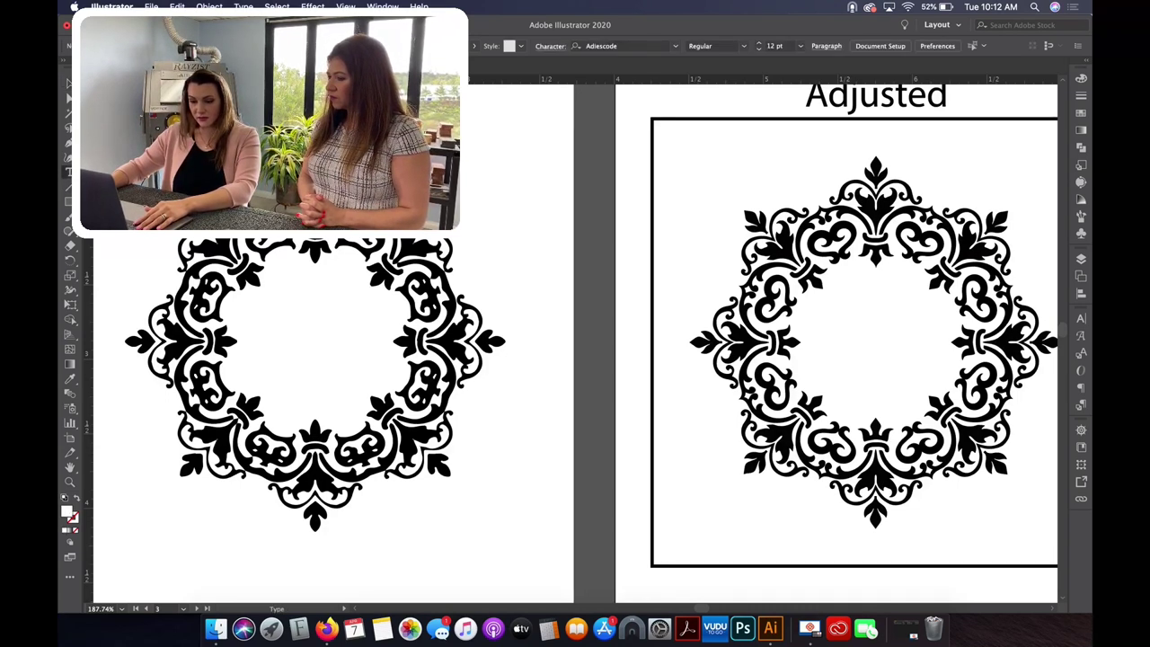
key("v")
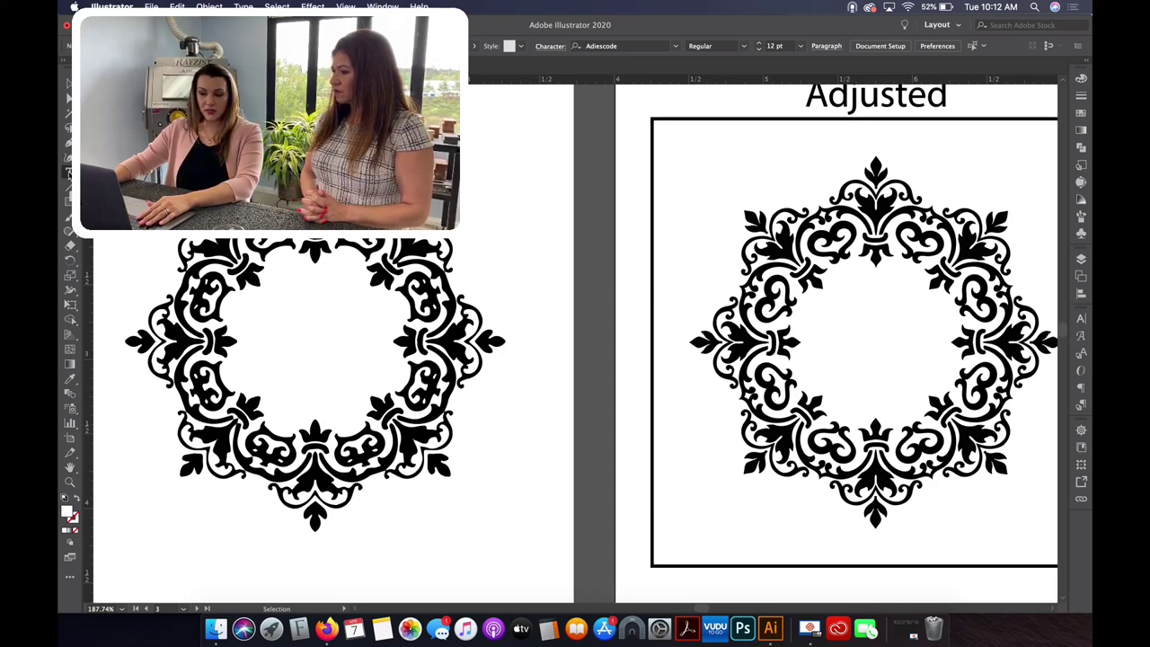
left_click(69, 173)
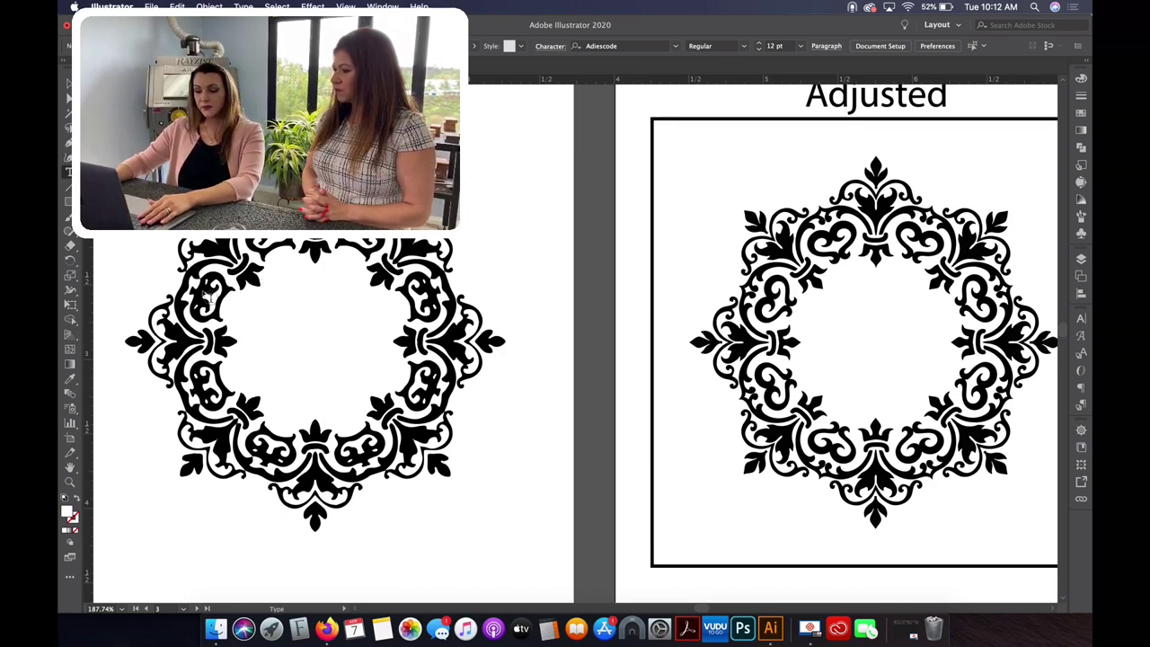
left_click(257, 318)
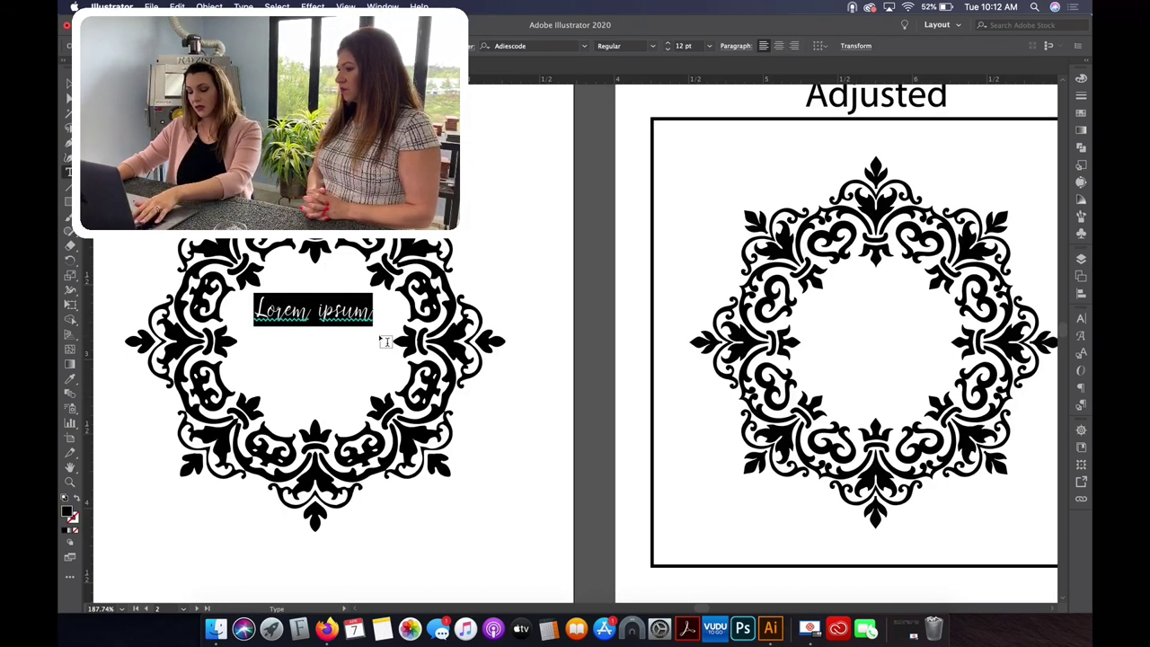
type("W")
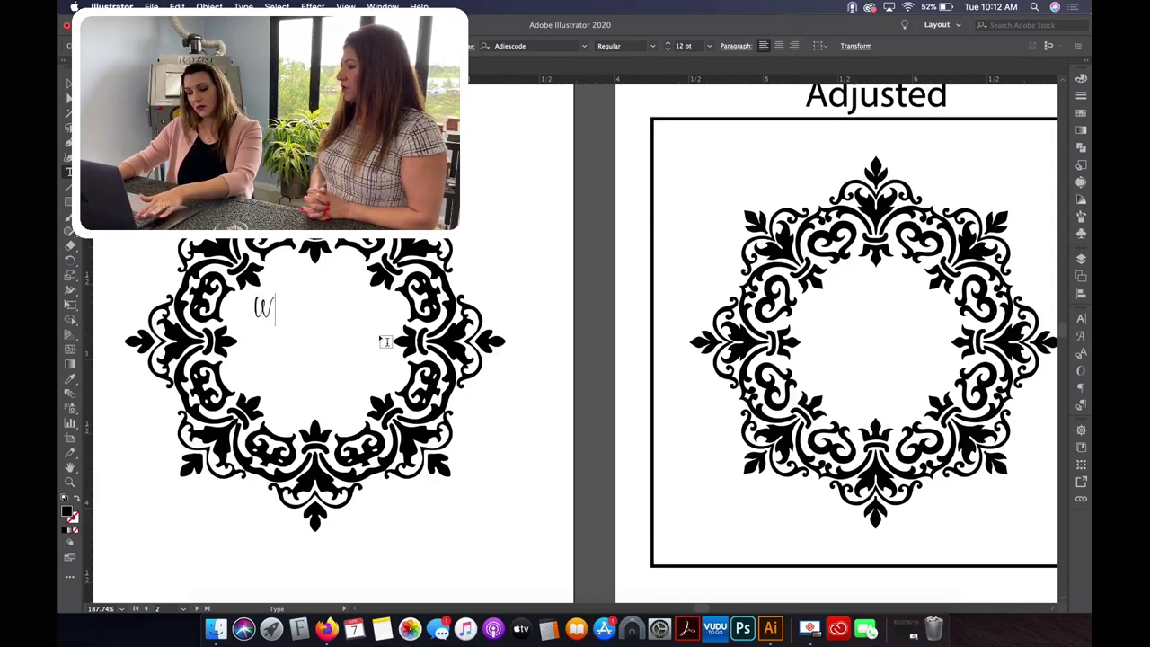
key("Escape")
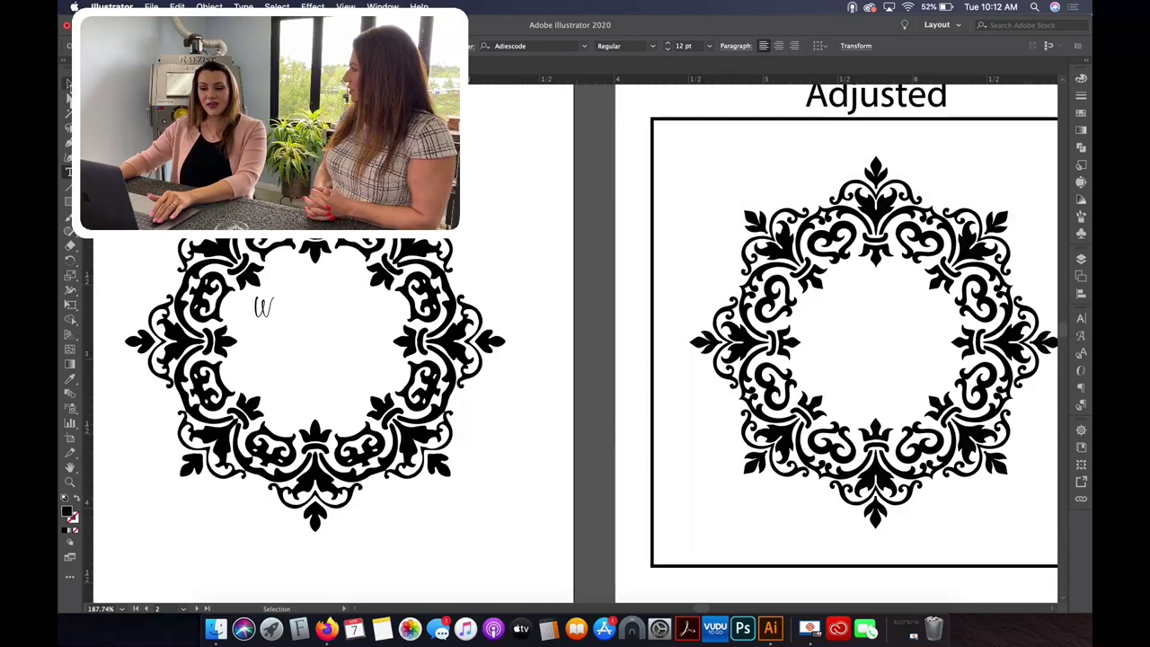
key("Escape")
Enlarge the W to about 37.7 pt and position it in the upper-left part of the ornament's opening
left_click_drag(279, 329, 287, 365)
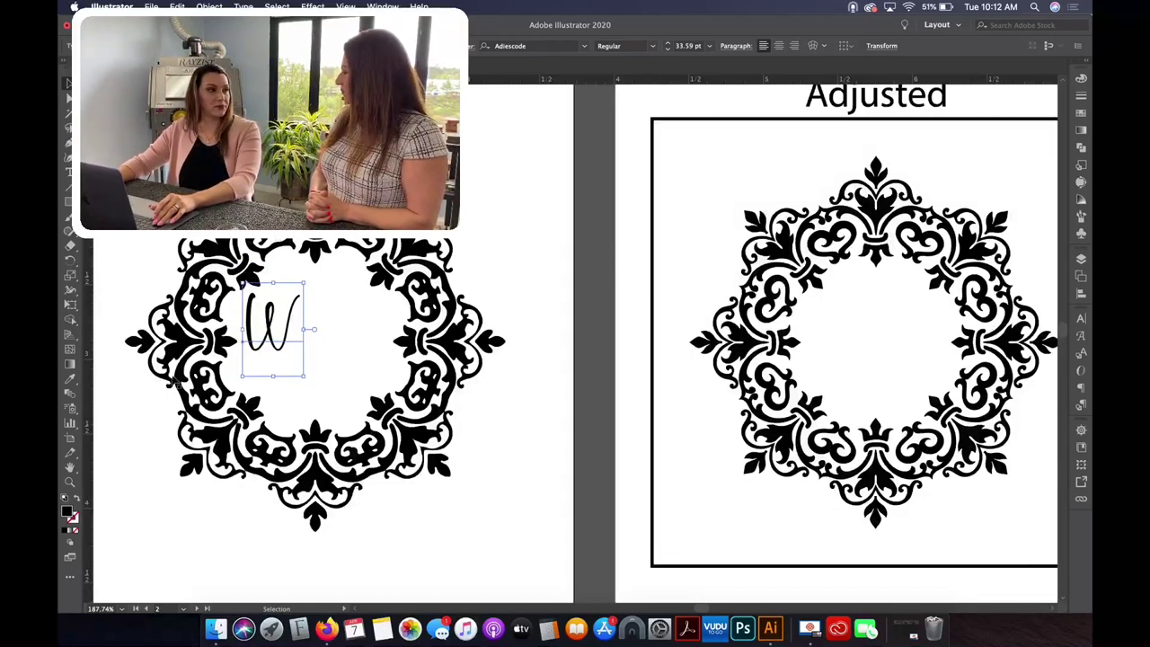
double_click(307, 329)
left_click_drag(307, 330, 270, 337)
left_click(474, 129)
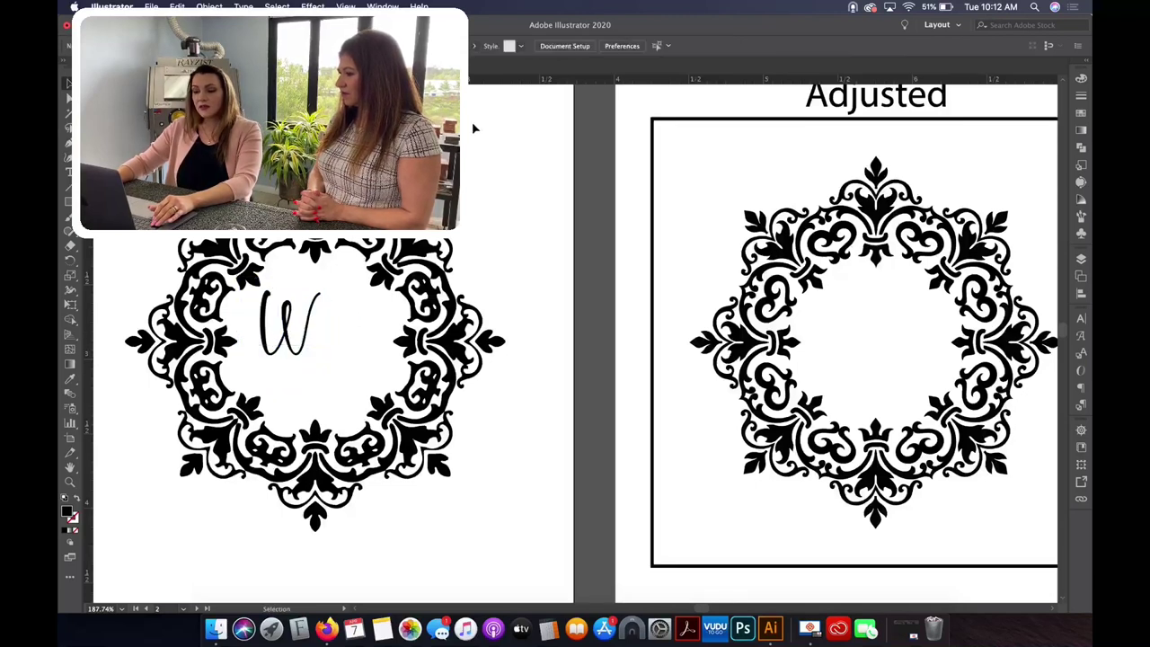
left_click_drag(296, 316, 282, 315)
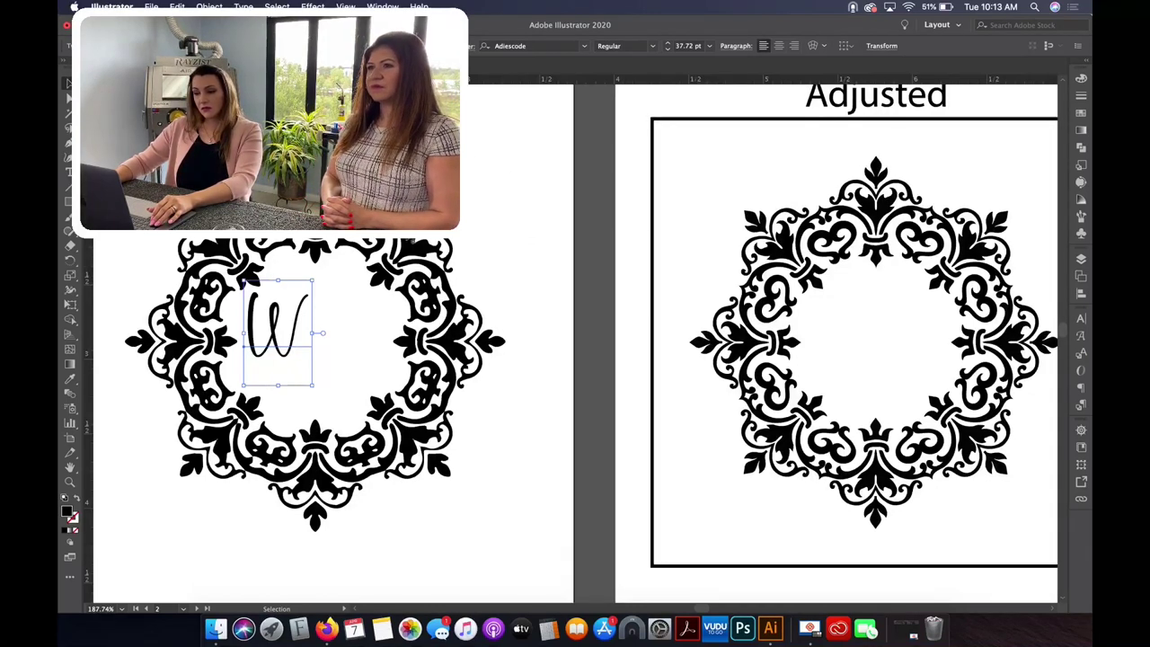
Duplicate the W diagonally down to its right and change the copy's text to S
left_click(540, 46)
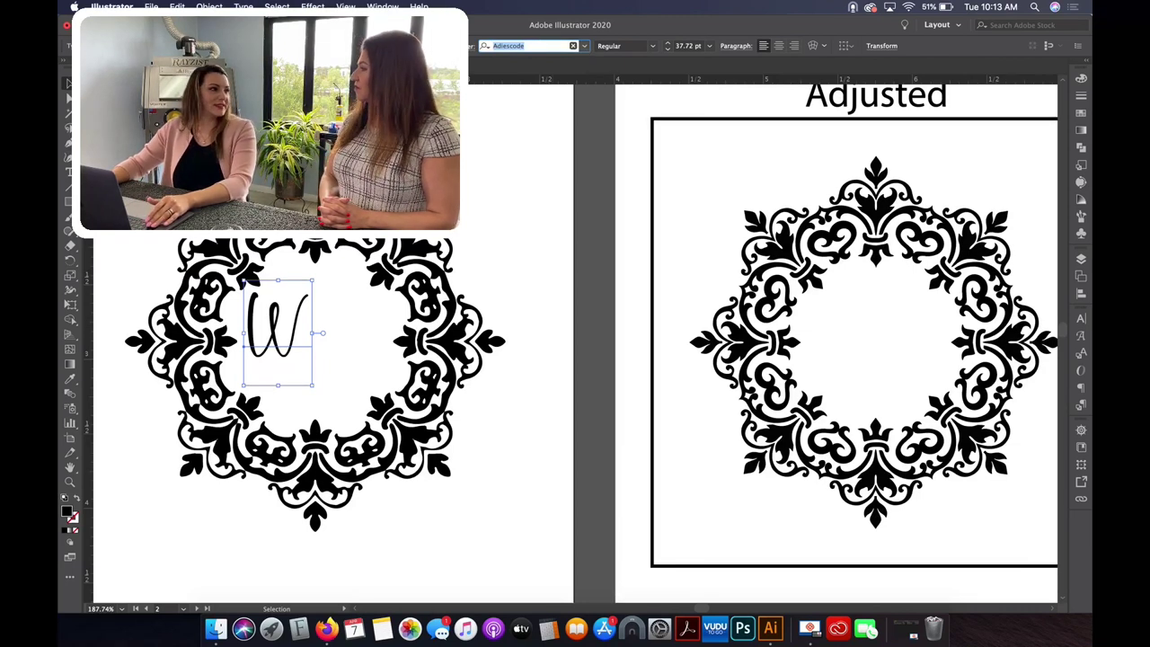
left_click(281, 336)
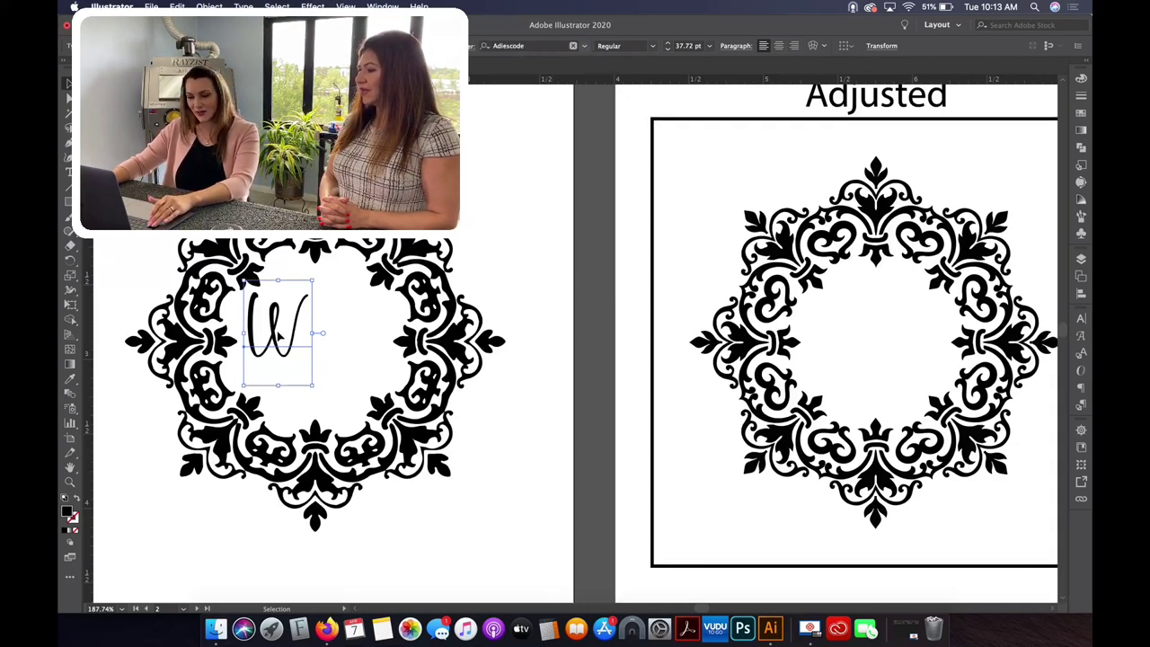
left_click_drag(279, 335, 343, 374)
left_click_drag(286, 344, 297, 347)
left_click(341, 388)
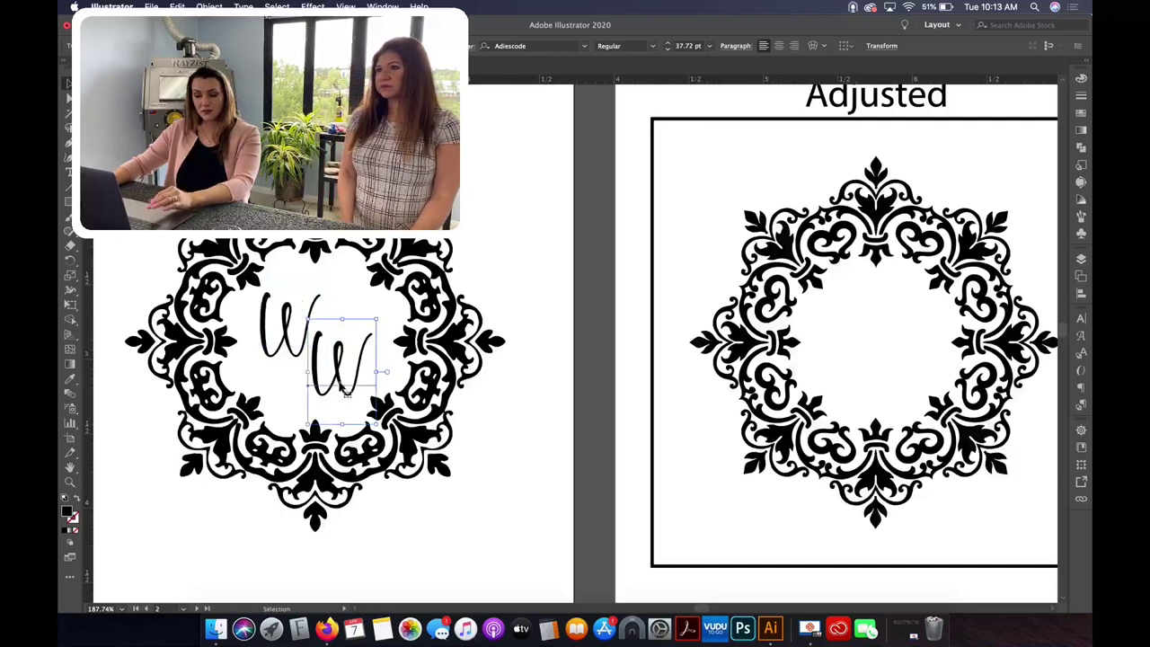
double_click(345, 384)
double_click(345, 386)
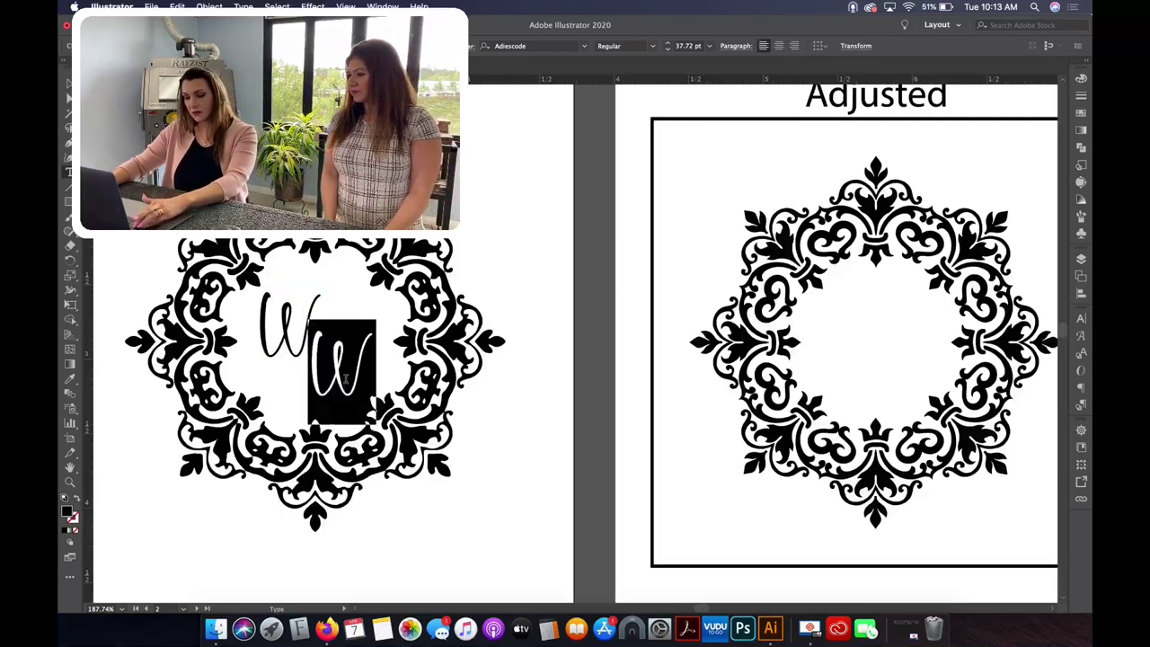
type("S")
key("Escape")
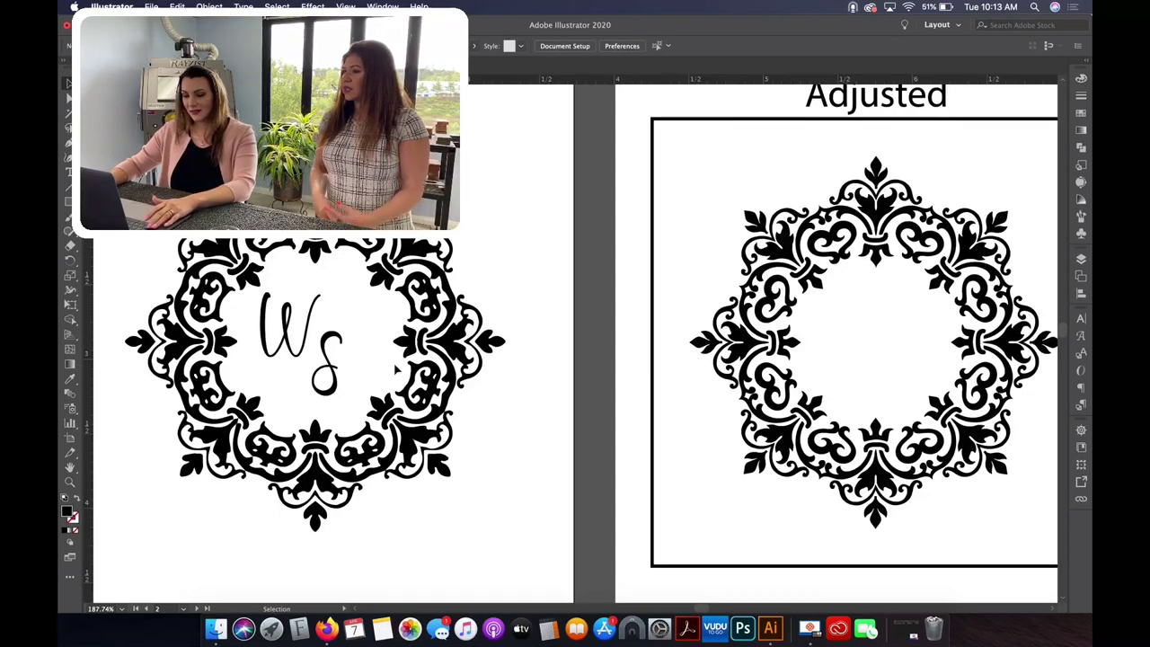
Select all pieces of the traced ornament, leaving out the W and S inside it
left_click(334, 369)
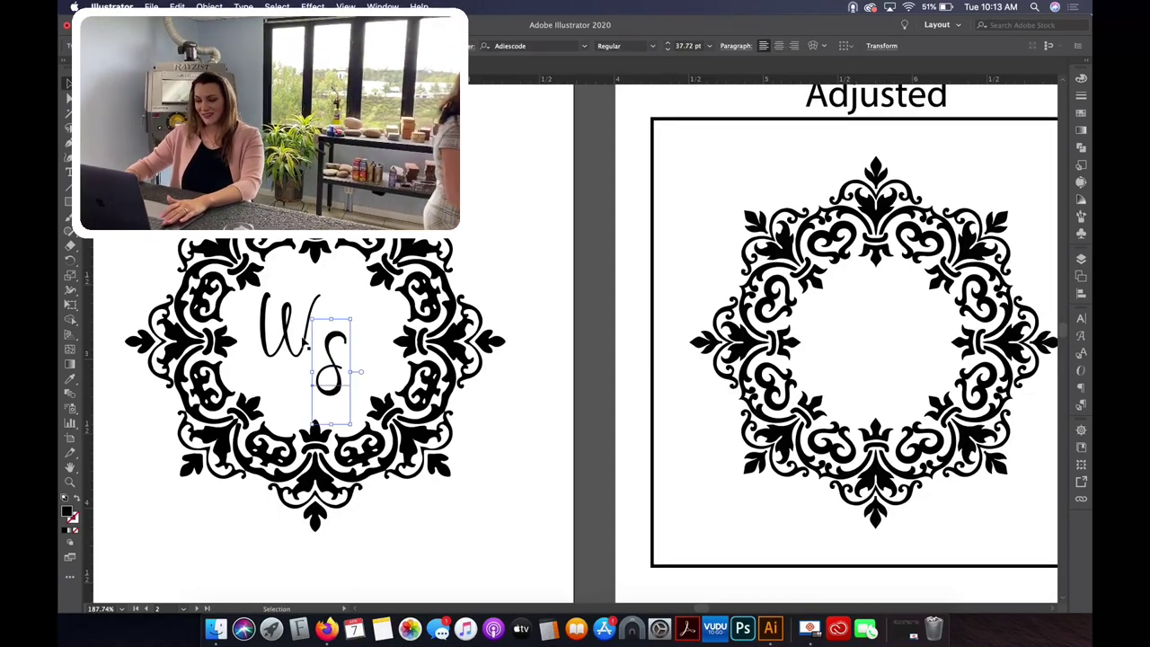
left_click(297, 341)
left_click(409, 337)
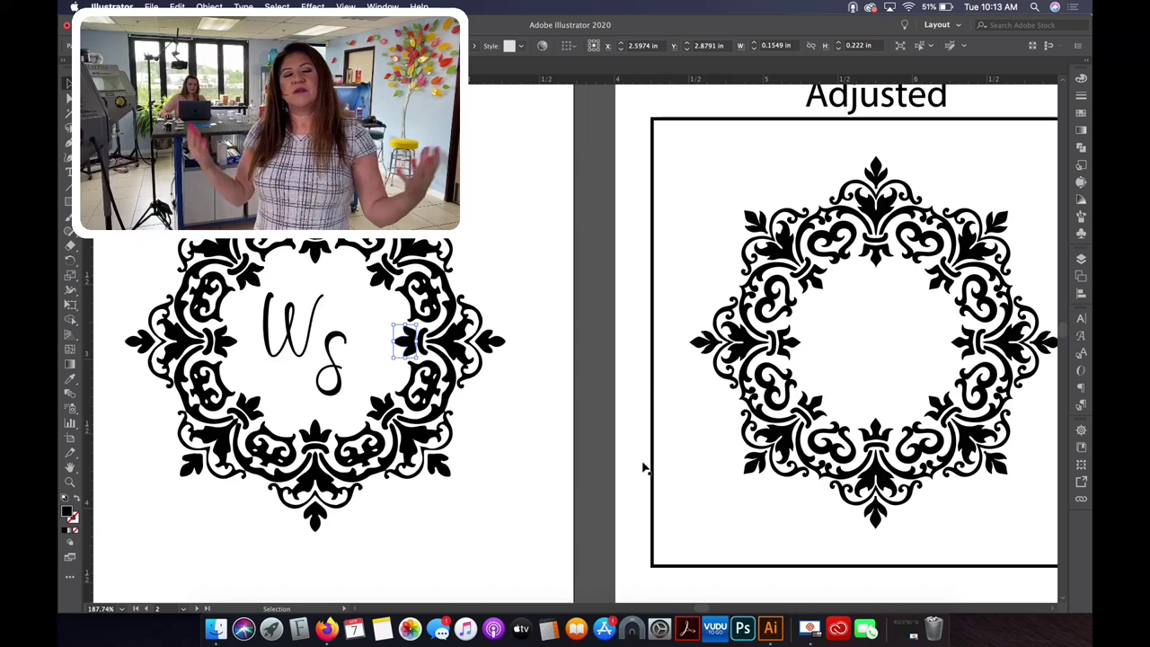
left_click(344, 377)
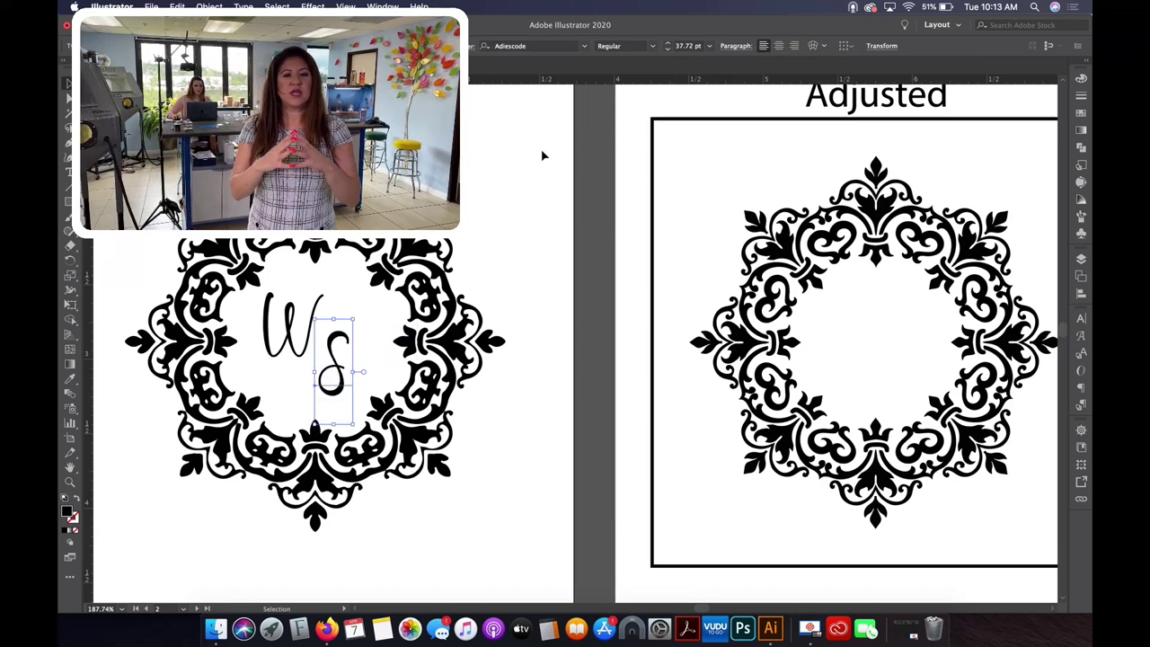
left_click_drag(532, 137, 115, 532)
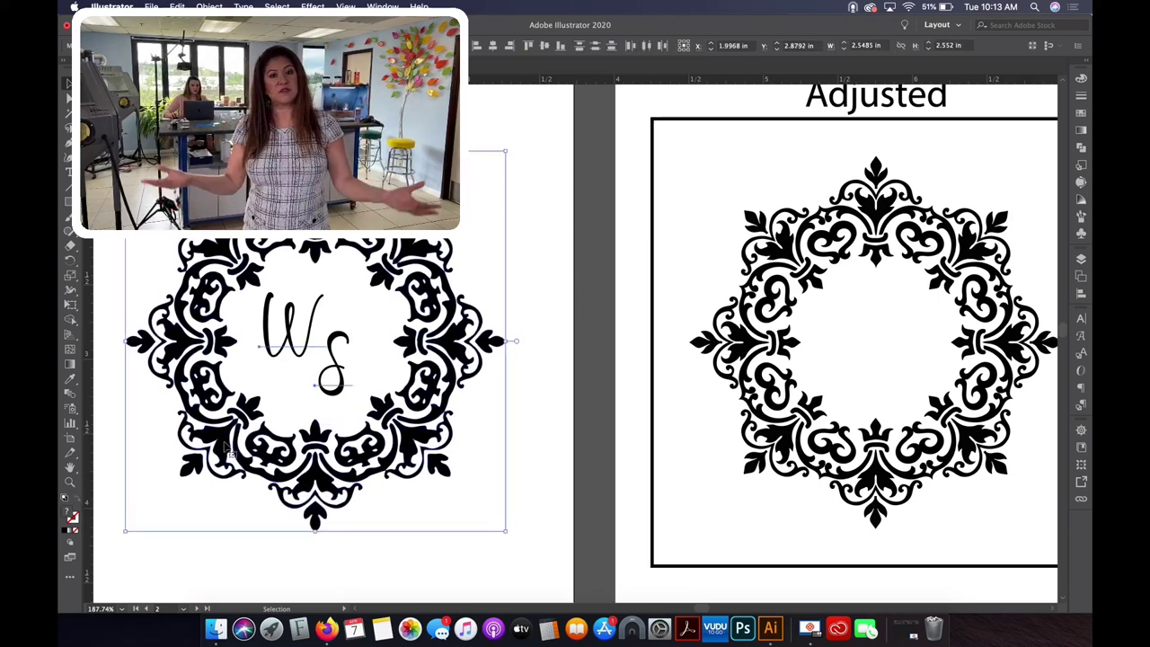
left_click(336, 341, "shift")
left_click(310, 345, "shift")
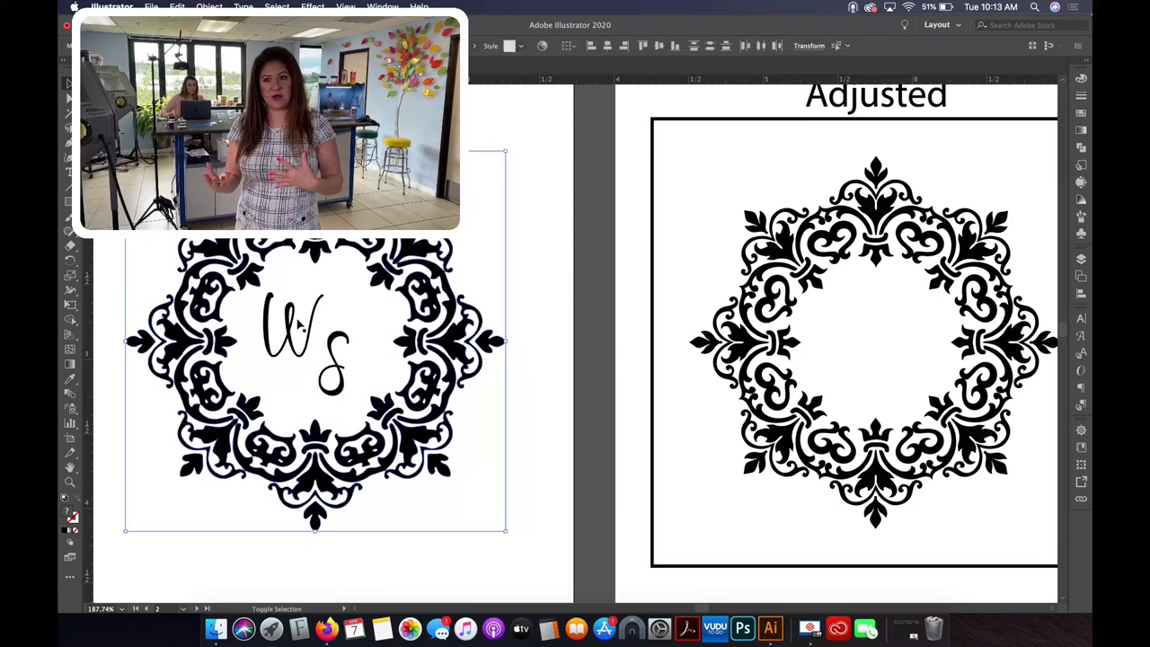
Shift the W and S toward the middle of the ornament and enlarge both letters to 41.34 pt
left_click(314, 330)
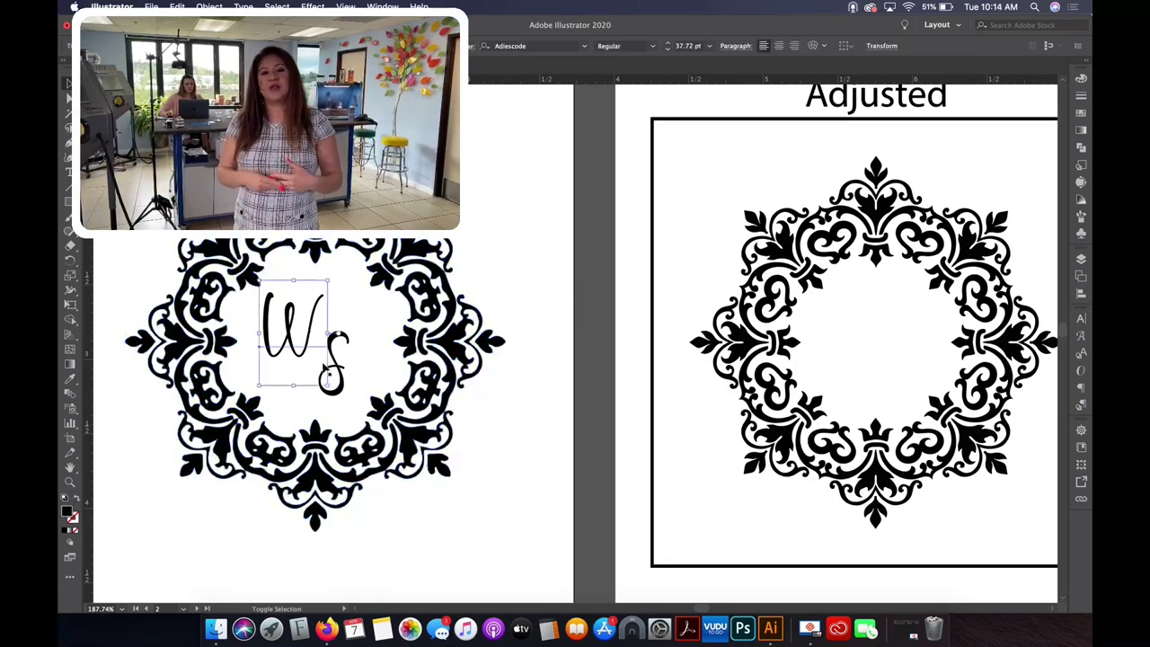
left_click_drag(330, 380, 338, 376)
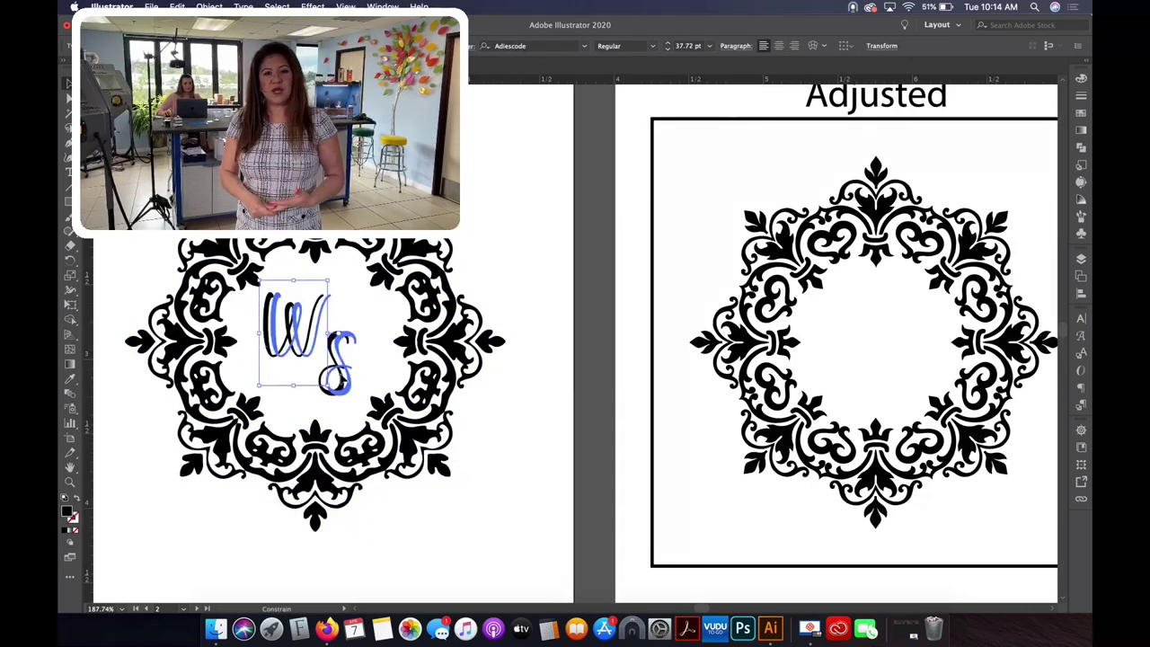
left_click(495, 231)
left_click(345, 340)
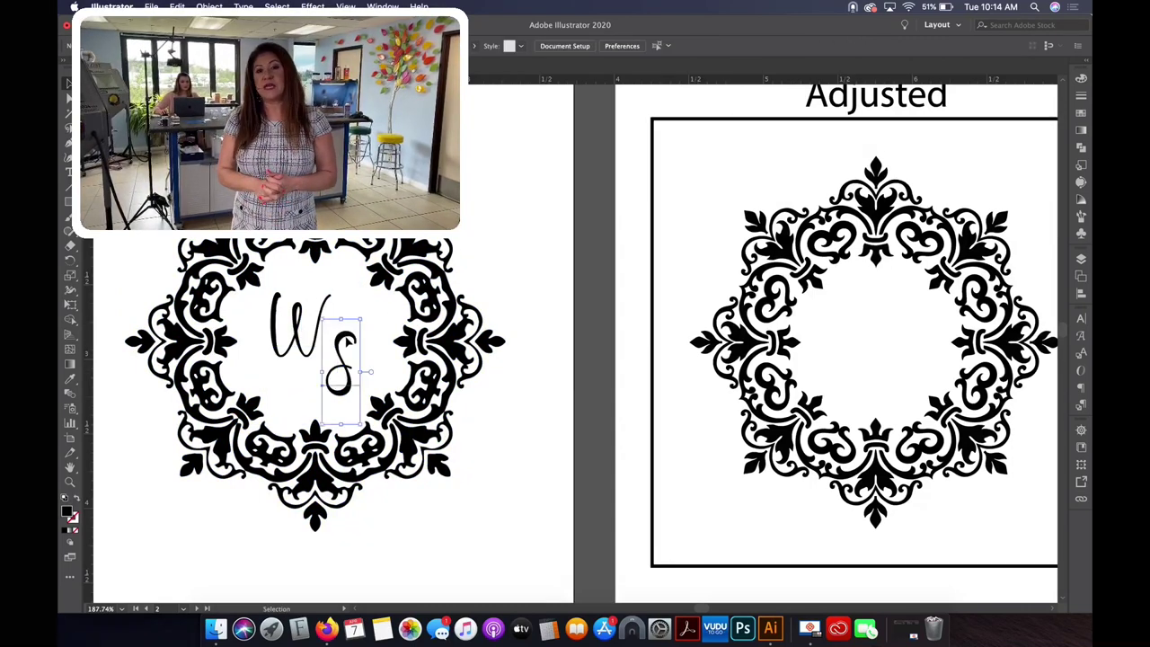
left_click(320, 356)
mouse_move(320, 357)
left_mouse_down()
mouse_move(359, 367)
mouse_move(355, 381)
mouse_move(300, 356)
left_mouse_up()
left_click(481, 203)
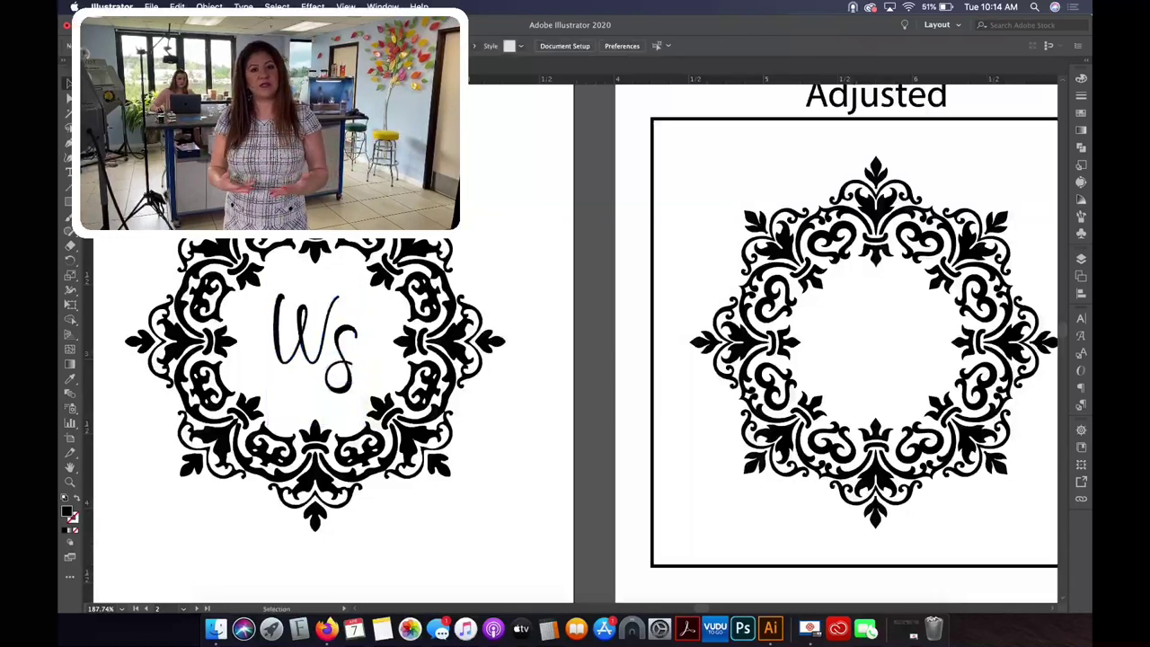
Fine-tune the placement of the W and S relative to each other inside the ornament
left_click(332, 382)
left_click_drag(353, 372, 354, 371)
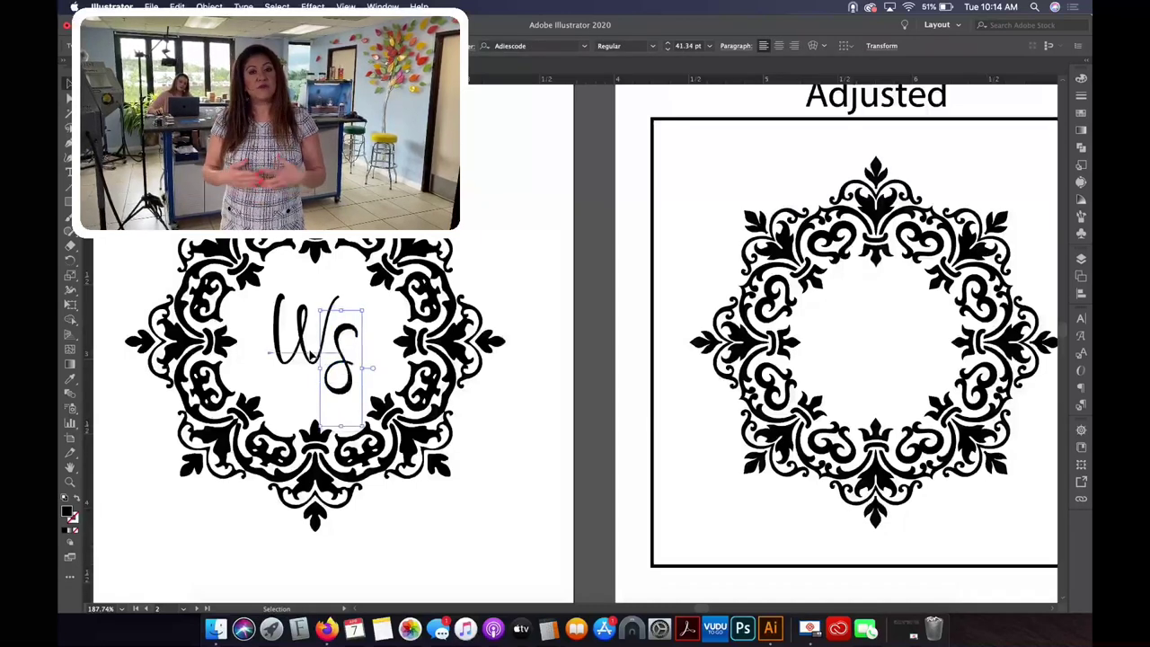
left_click(310, 352)
left_click(490, 212)
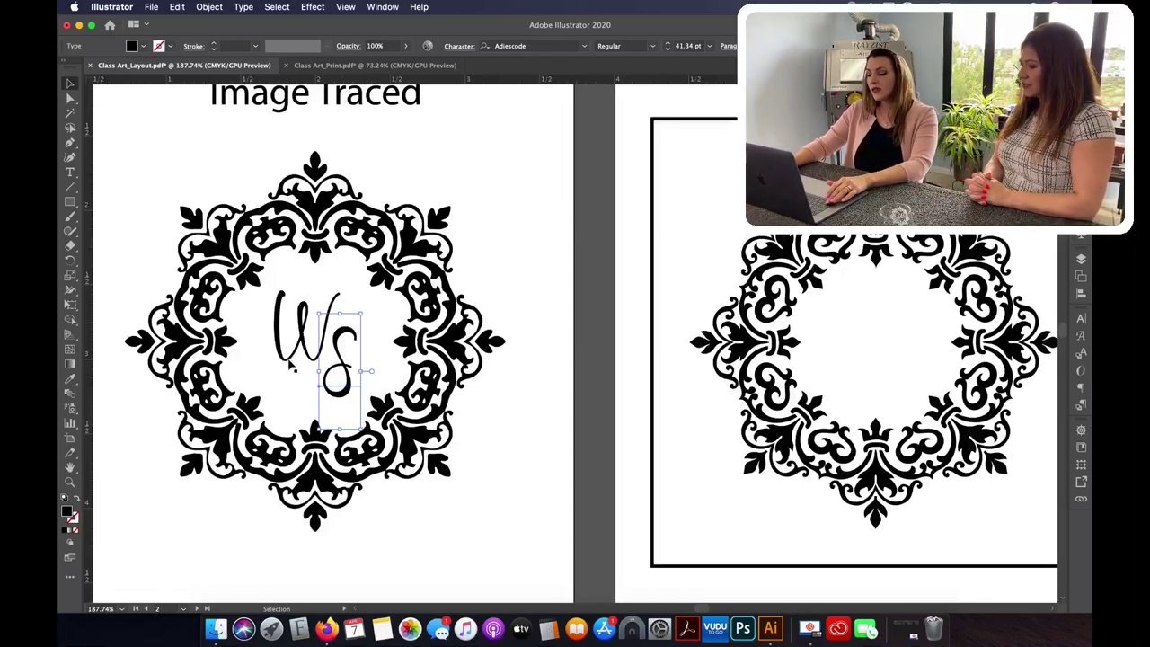
Thicken the W and S with a 0.25 pt stroke
left_click(289, 362, "shift")
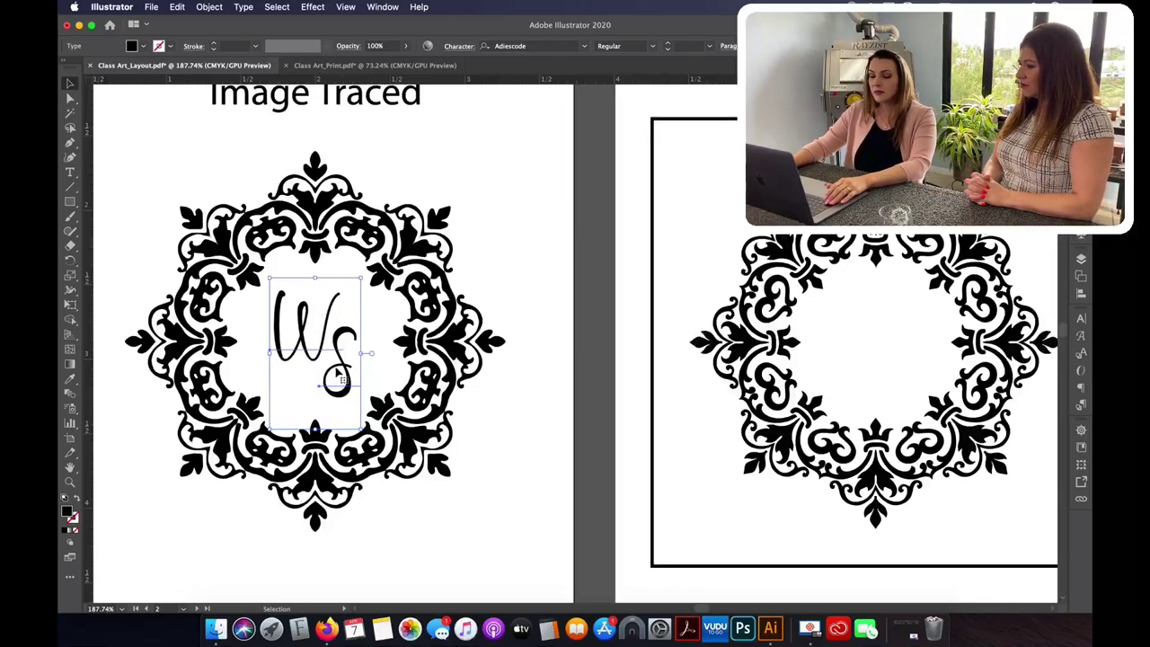
left_click(234, 46)
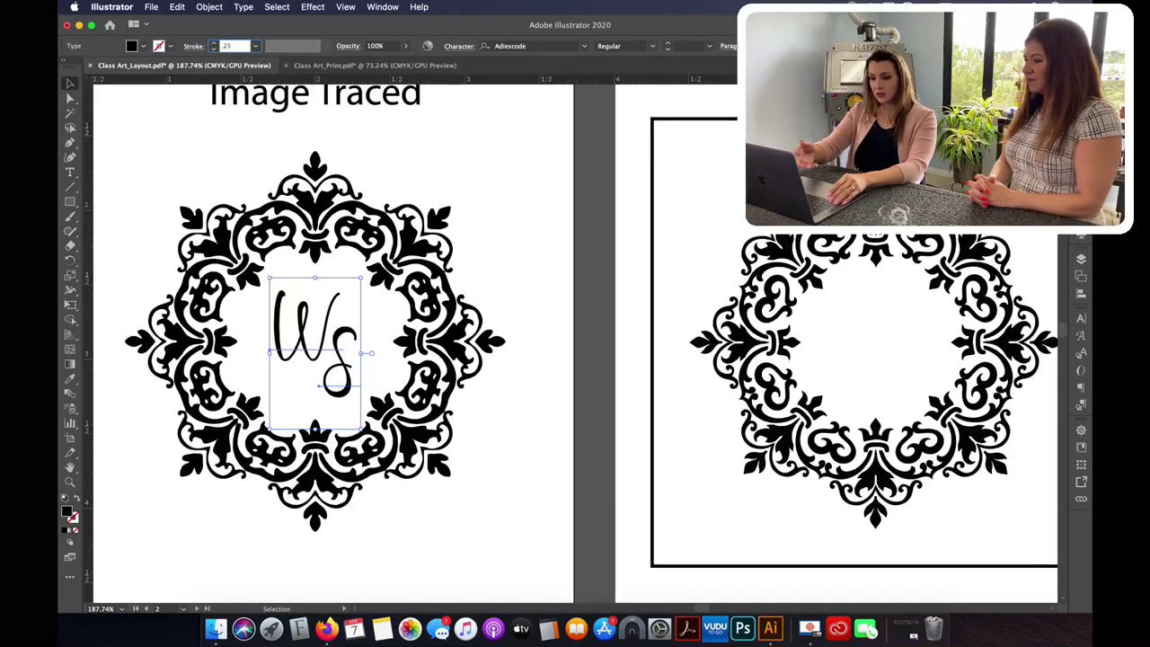
key("Return")
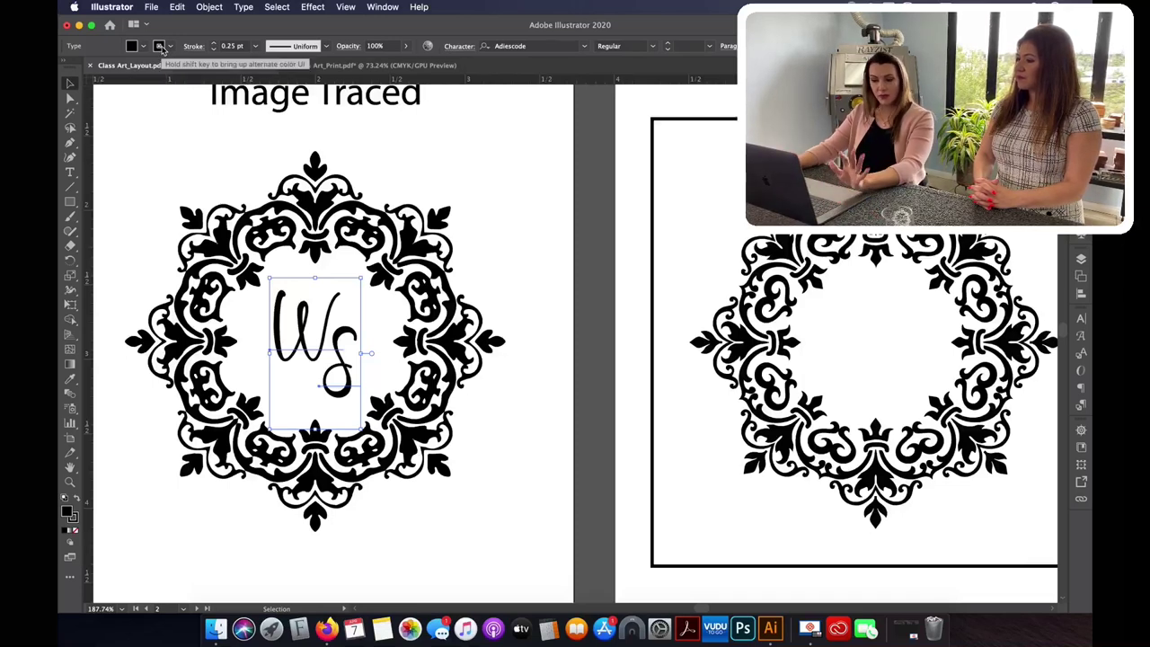
left_click(539, 288)
left_click_drag(501, 278, 472, 273)
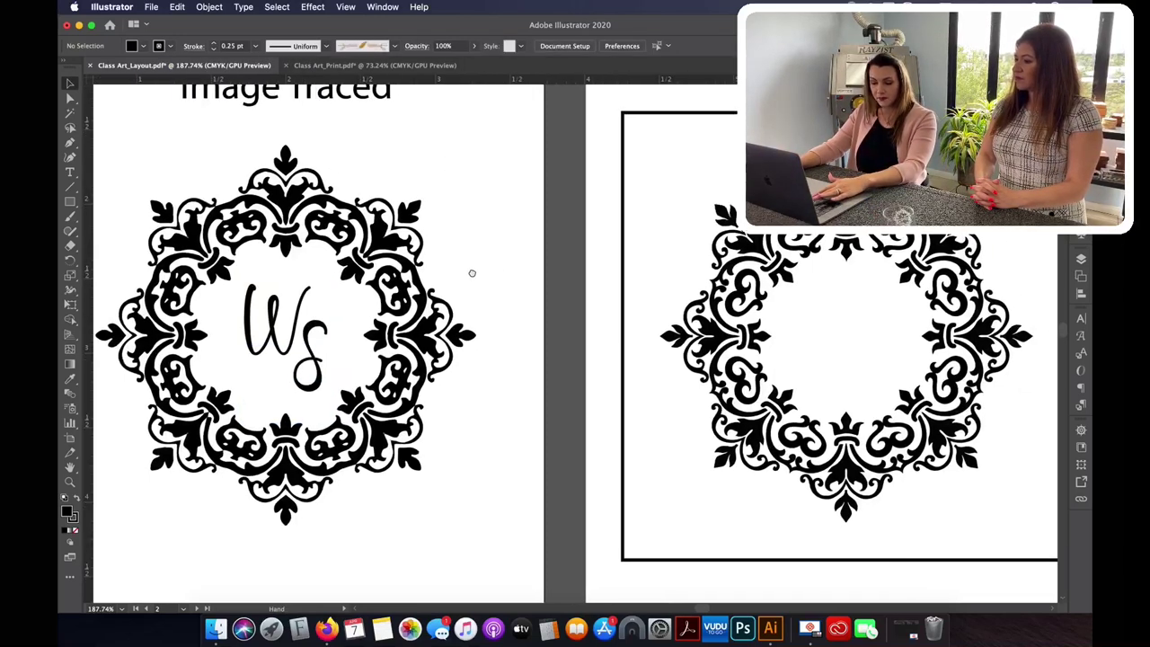
left_click(323, 336)
left_click(311, 295, "shift")
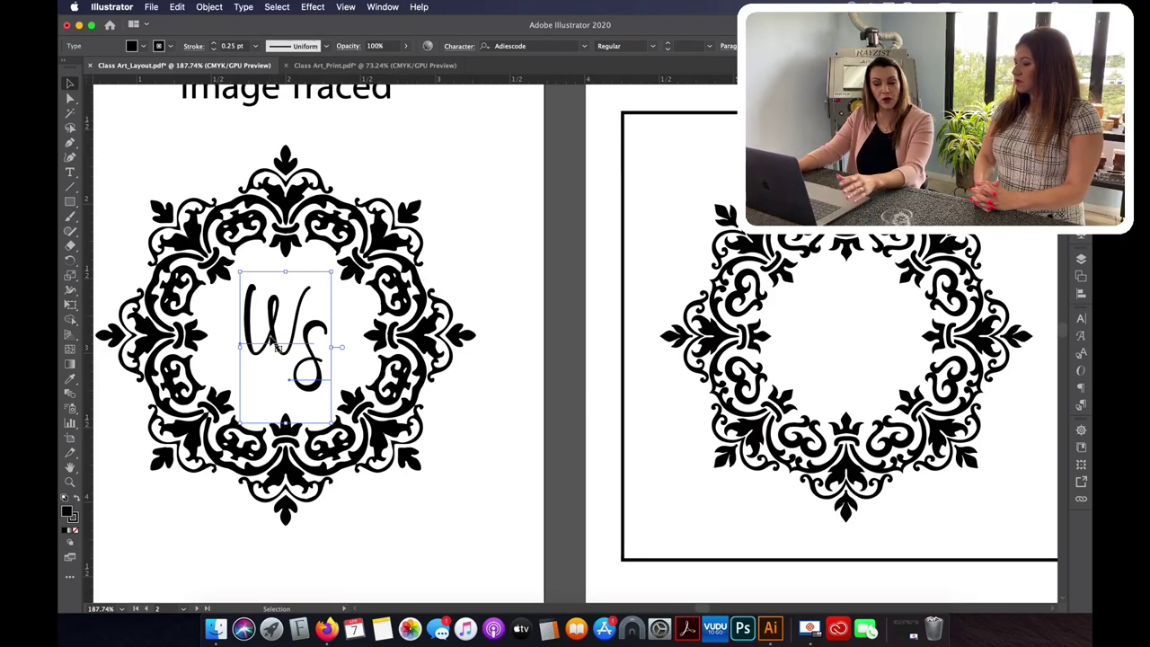
left_click(483, 208)
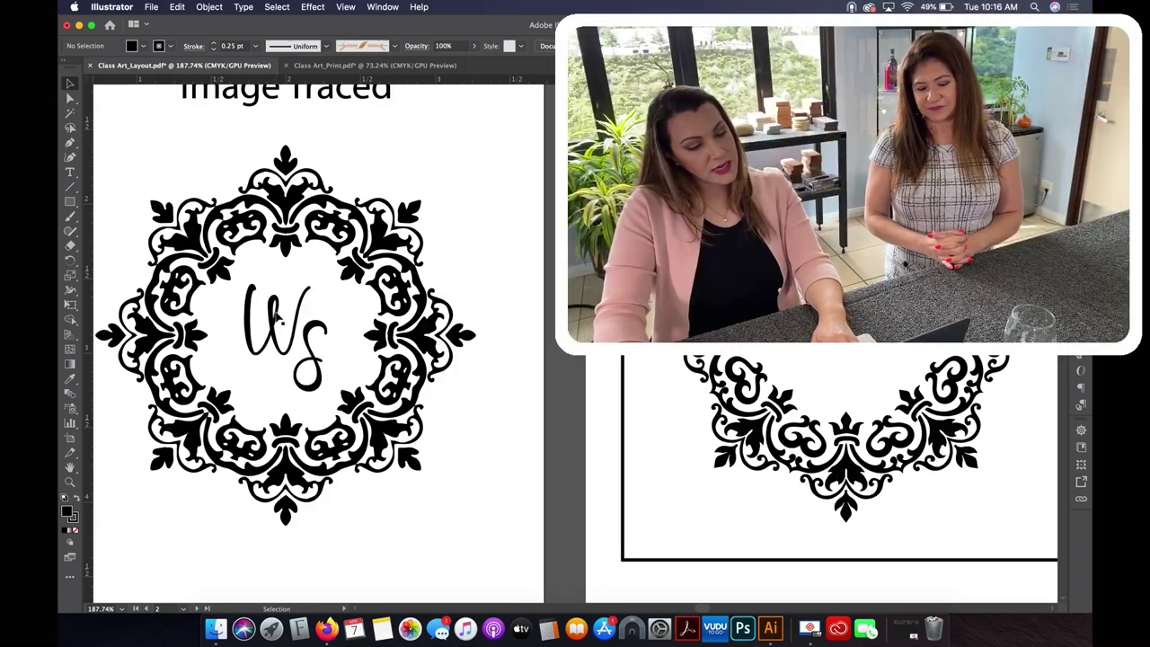
Place a copy of the W and S from the image-traced ornament in the middle of the Adjusted ornament
left_click(278, 319)
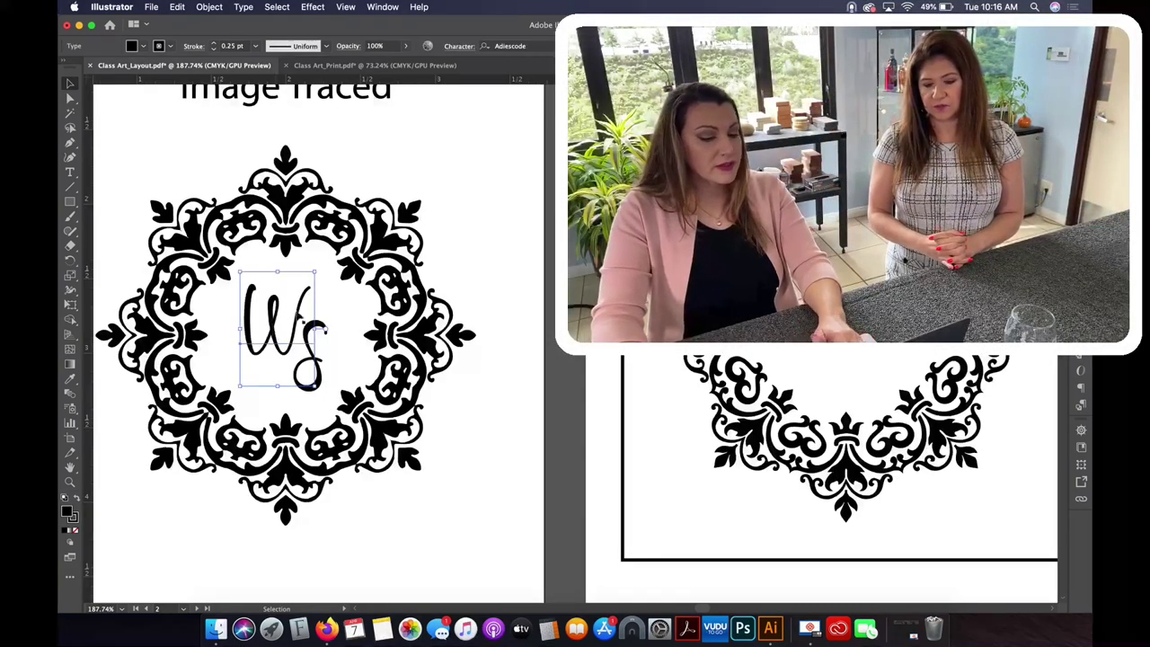
left_click(454, 186)
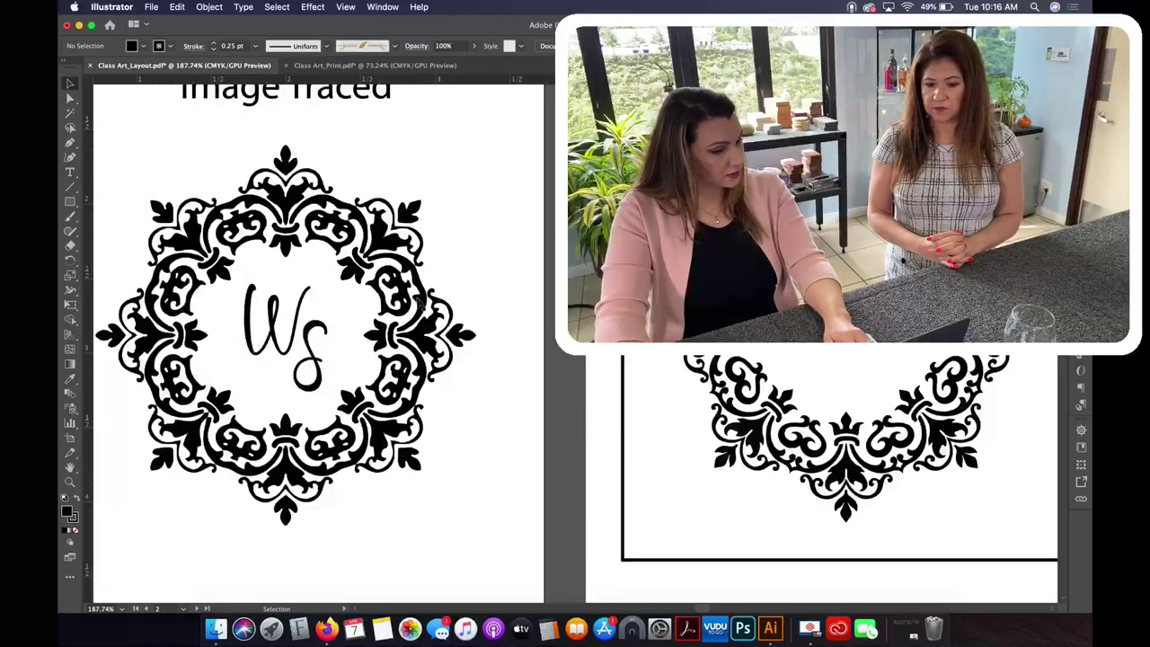
left_click_drag(539, 331, 497, 330)
left_click(254, 333)
left_click_drag(254, 333, 795, 395)
scroll(813, 382, "right", 5)
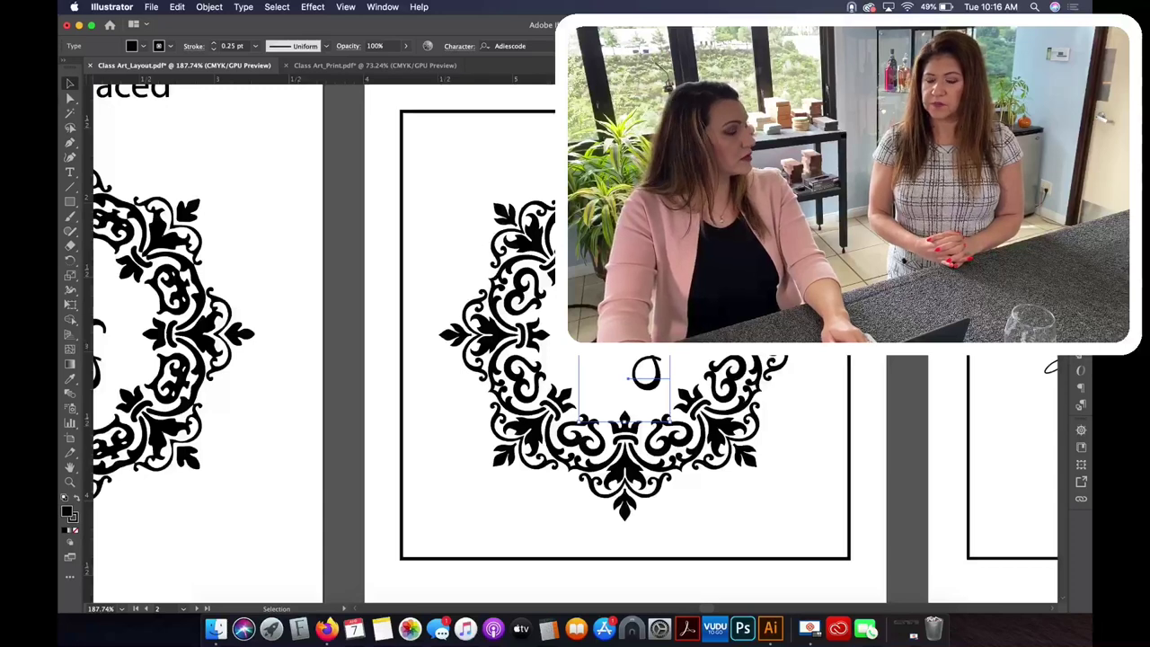
scroll(772, 287, "right", 3)
left_click(780, 281)
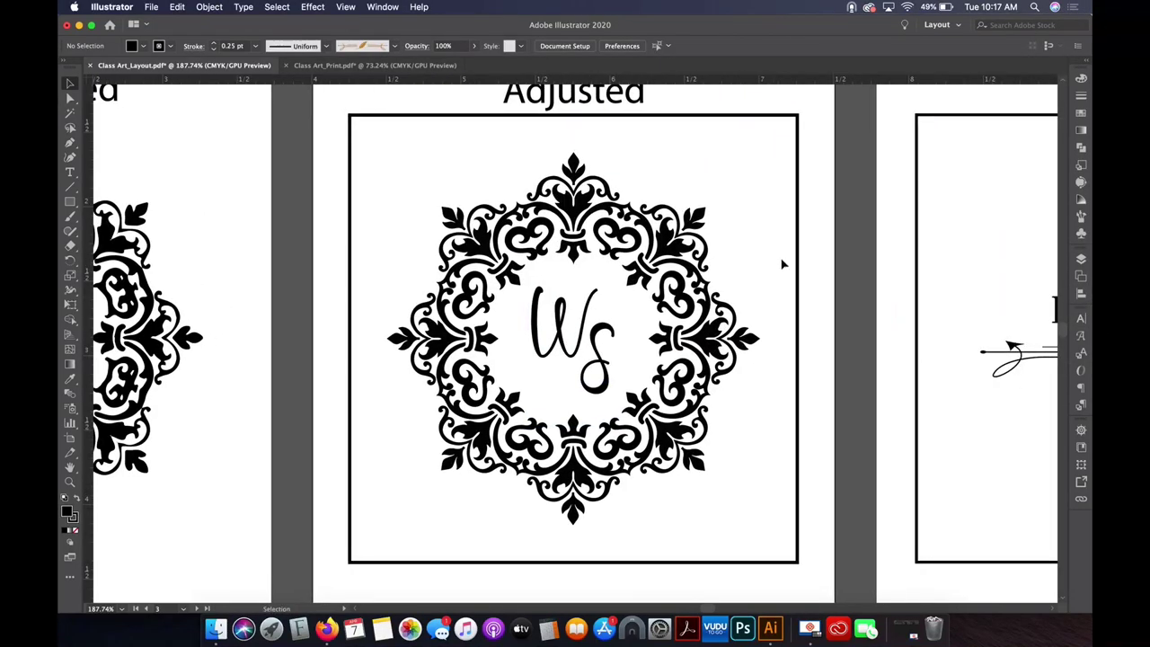
Ungroup the Adjusted ornament so the crown-shaped piece above the letters can be selected separately
scroll(847, 277, "left", 3)
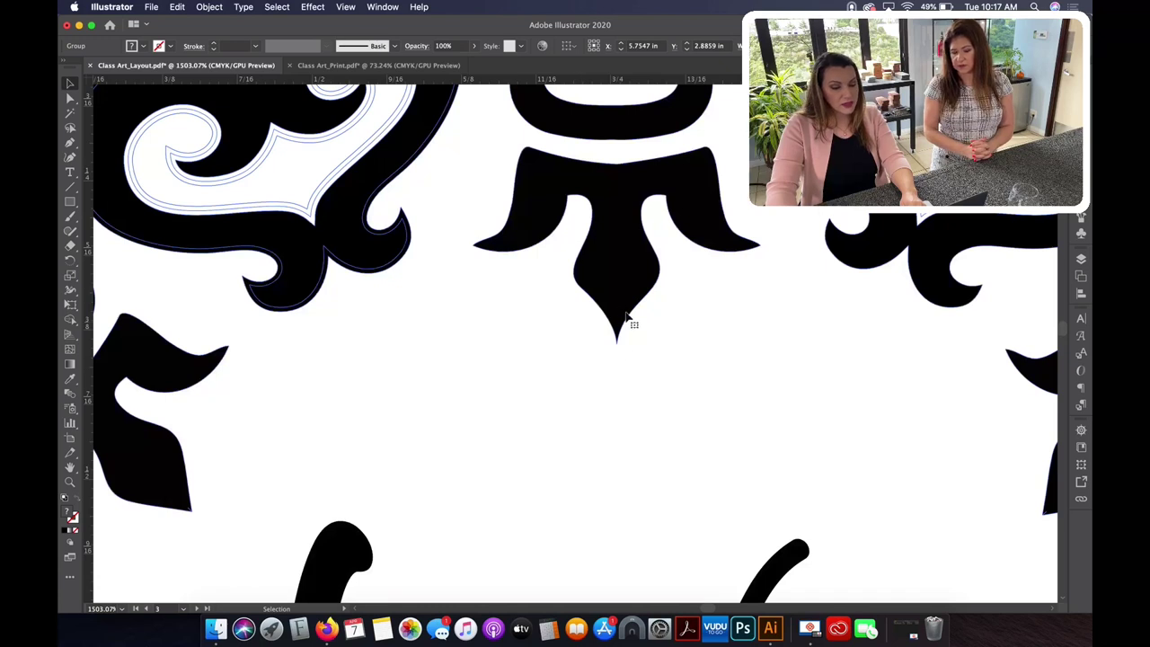
right_click(603, 296)
left_click(633, 395)
left_click(631, 303)
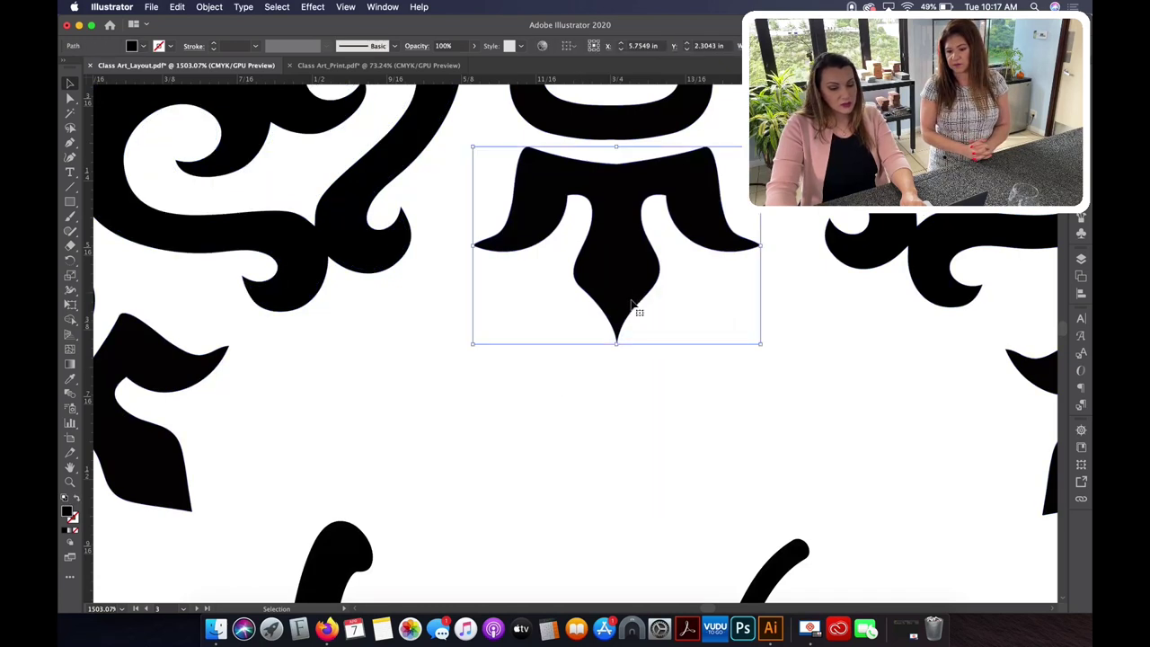
left_click(627, 357)
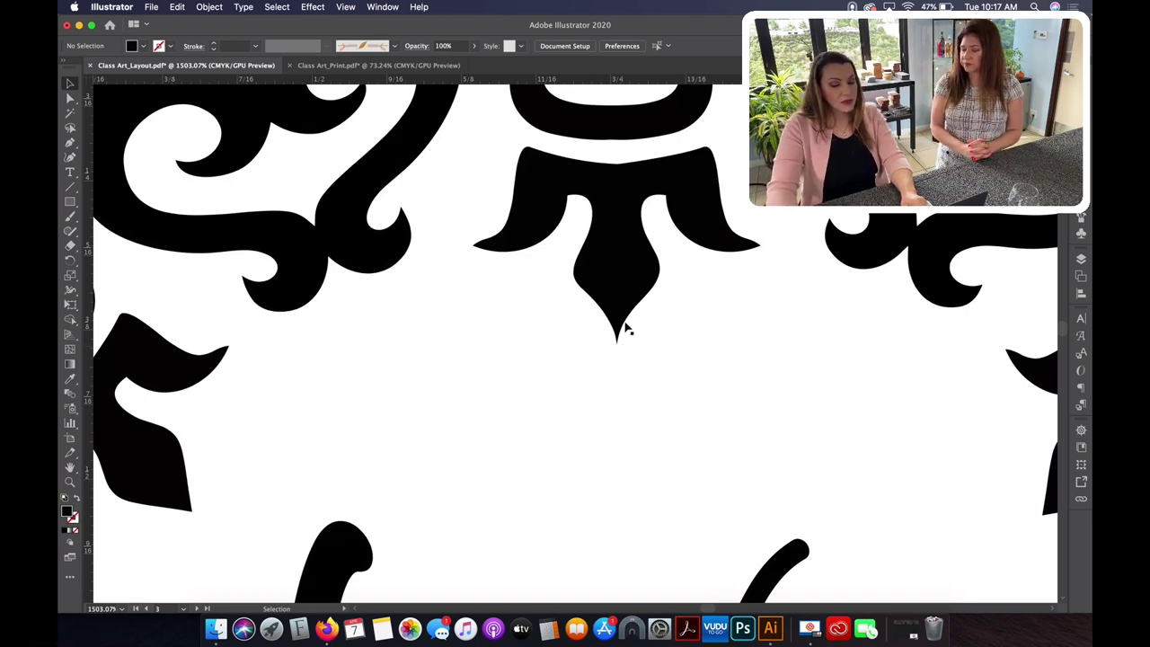
Blunt the sharp lower tip of the crown-shaped piece above the letters with the Direct Selection tool
left_click(627, 316)
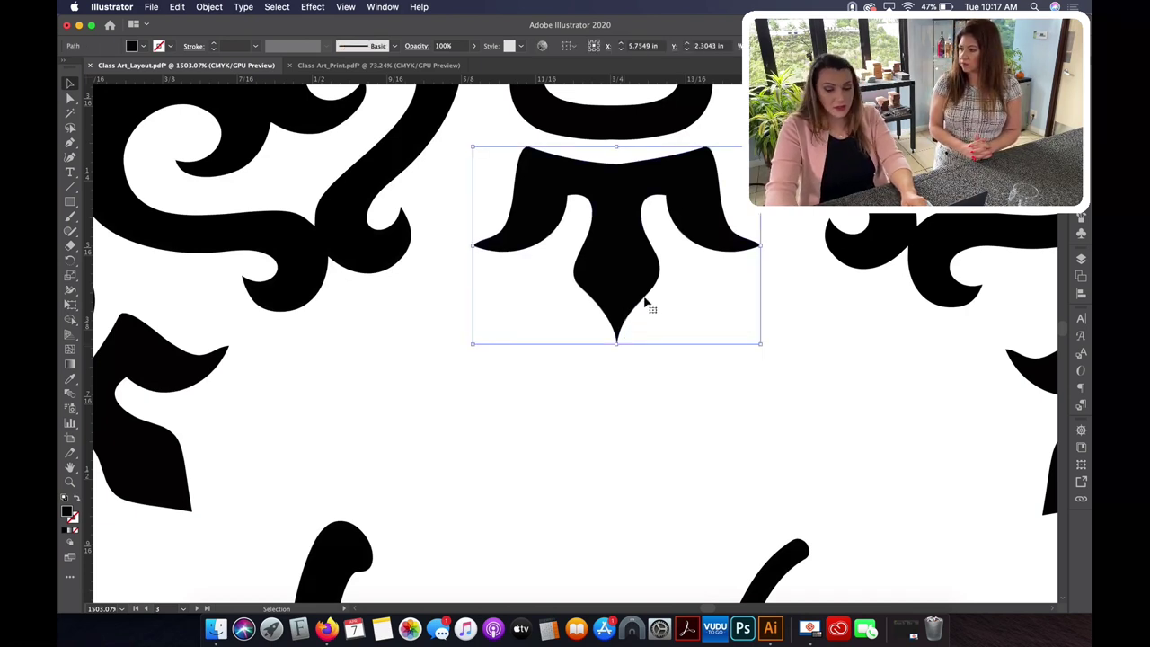
left_click(670, 367)
left_click(640, 307)
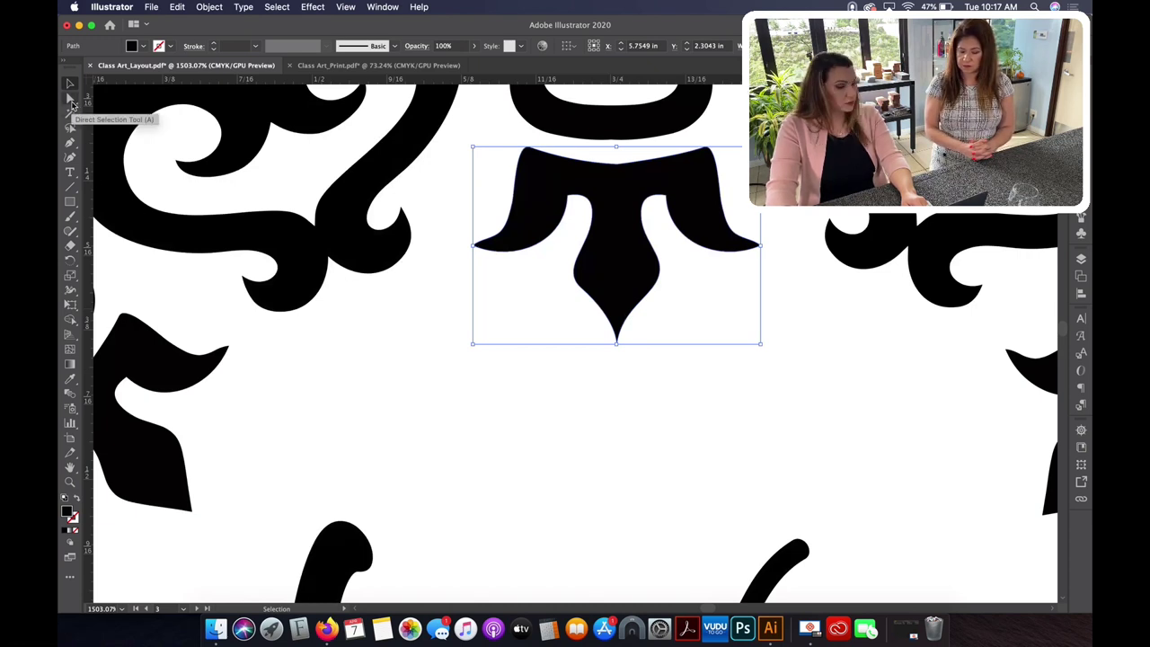
left_click(72, 105)
left_click(616, 342)
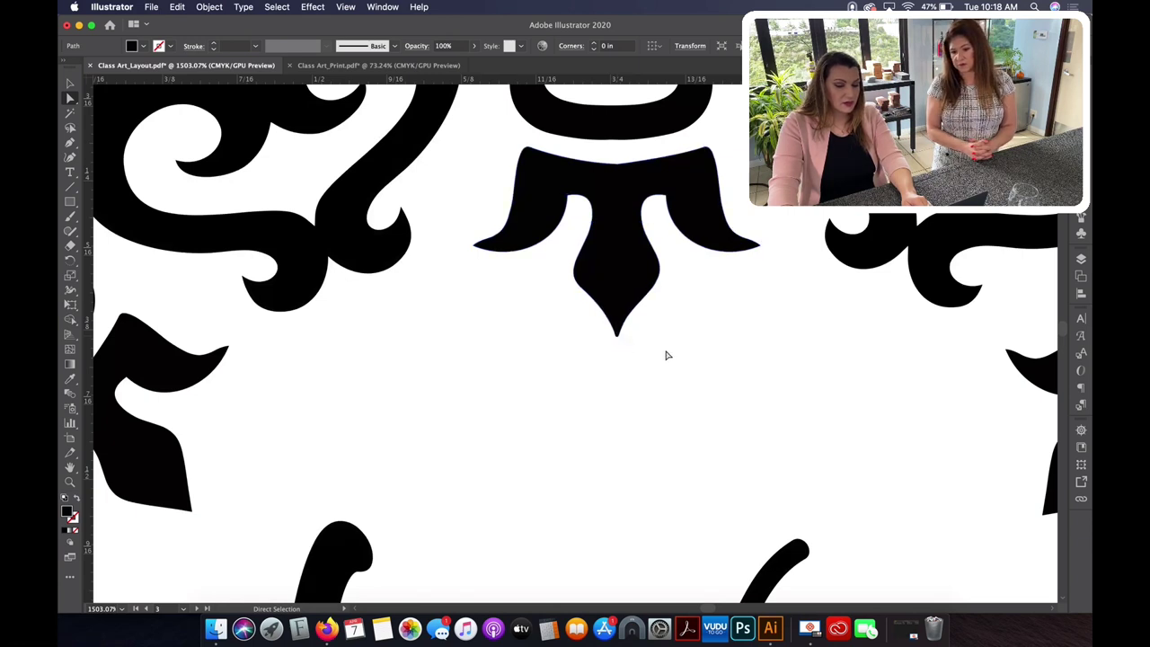
left_click(617, 333)
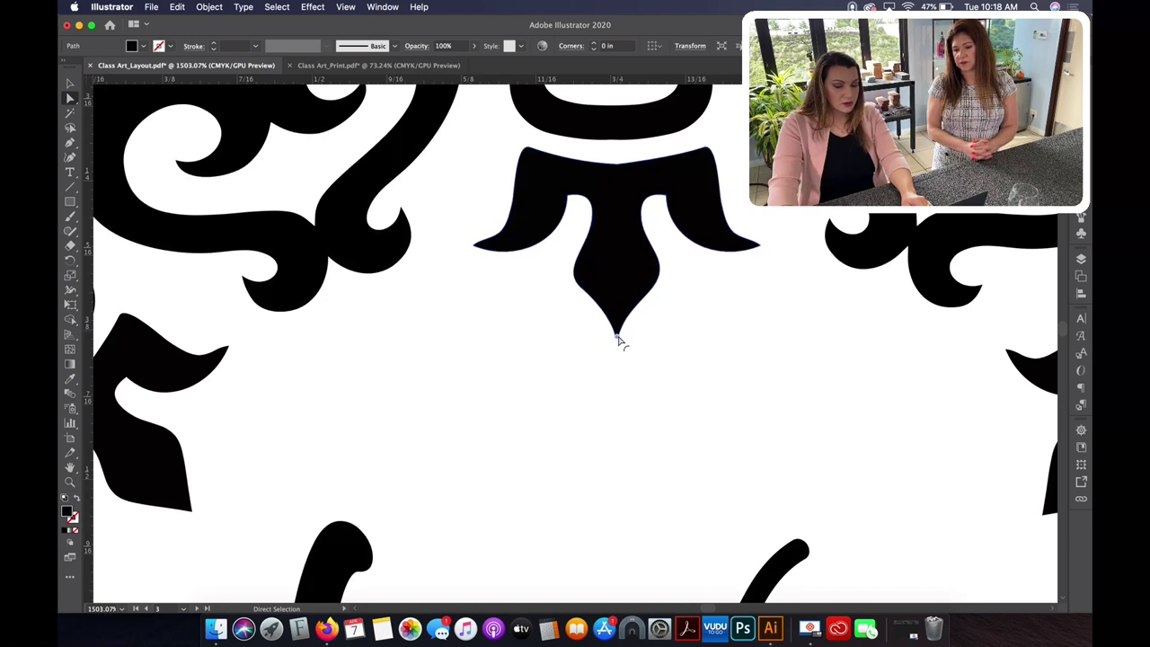
left_click(686, 373)
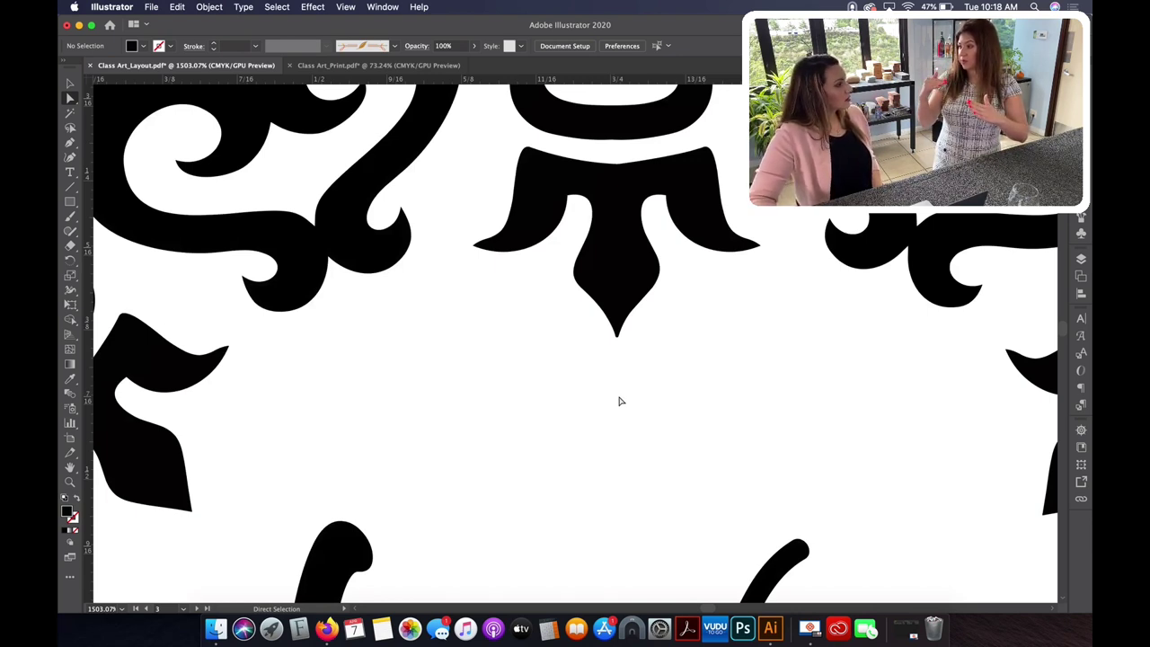
Examine the Adjusted ornament with the W and S inside it, checking line thickness and overall detail
left_click(626, 286)
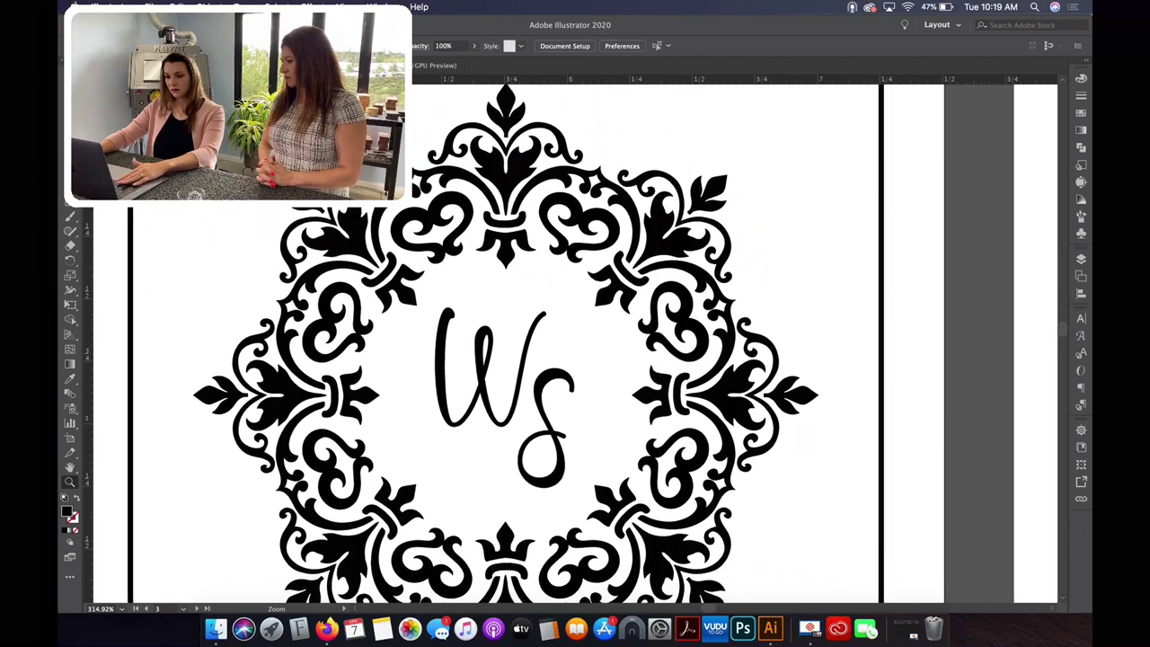
scroll(869, 440, "left", 5)
key("v")
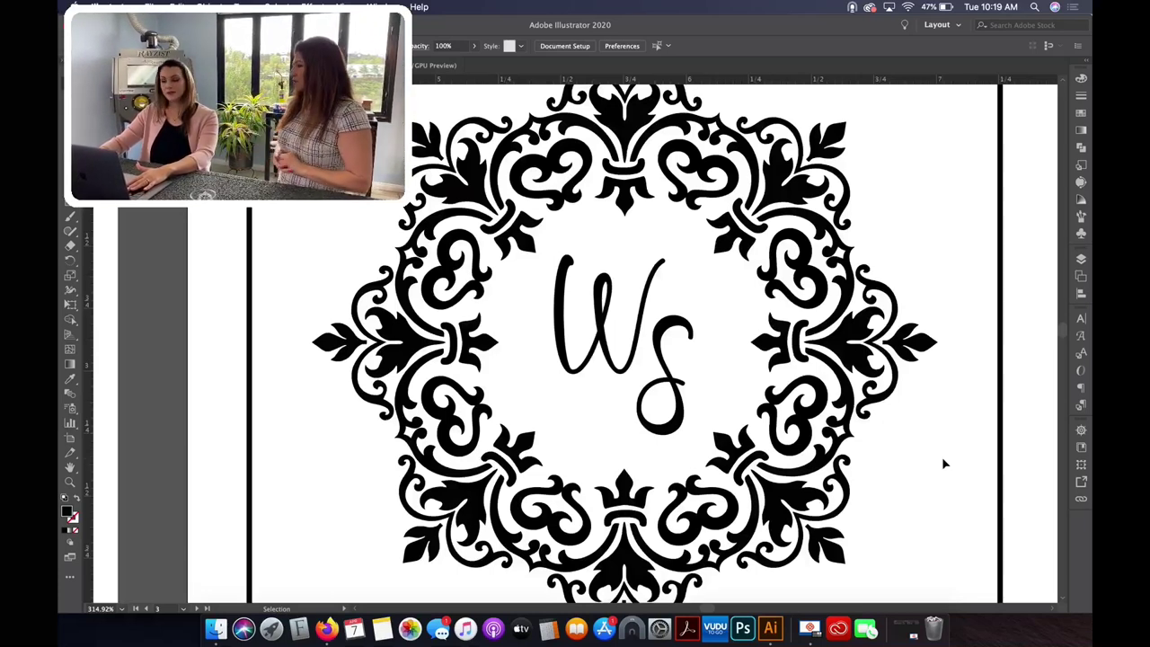
left_click_drag(926, 366, 849, 374)
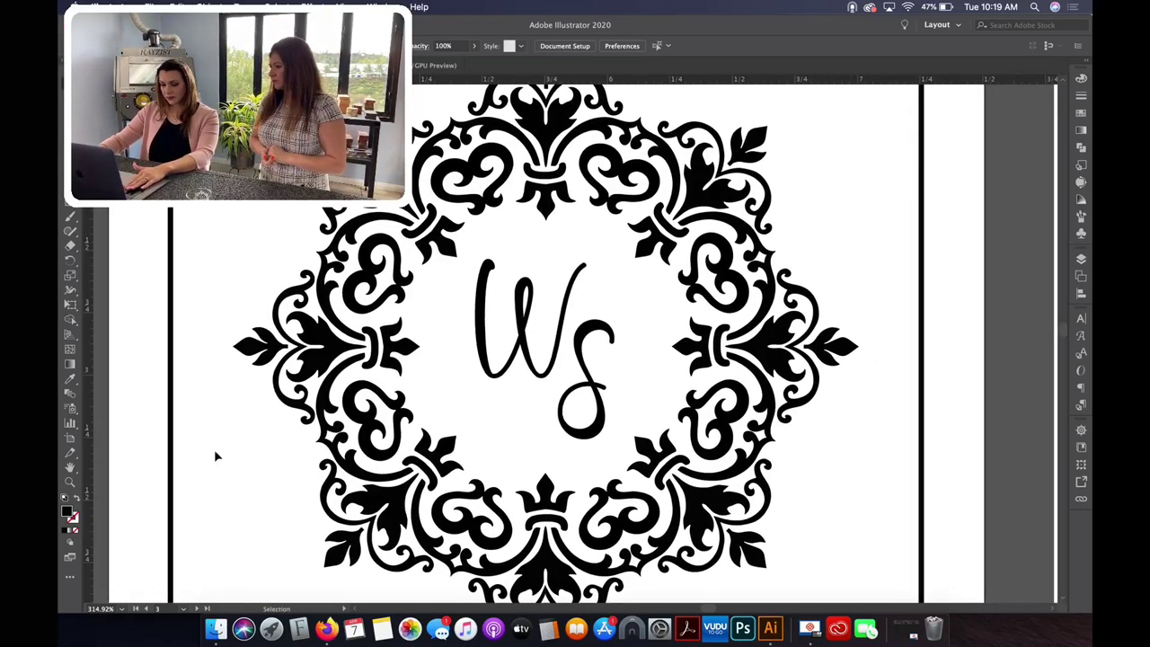
left_click(70, 482)
scroll(559, 340, "down", 5)
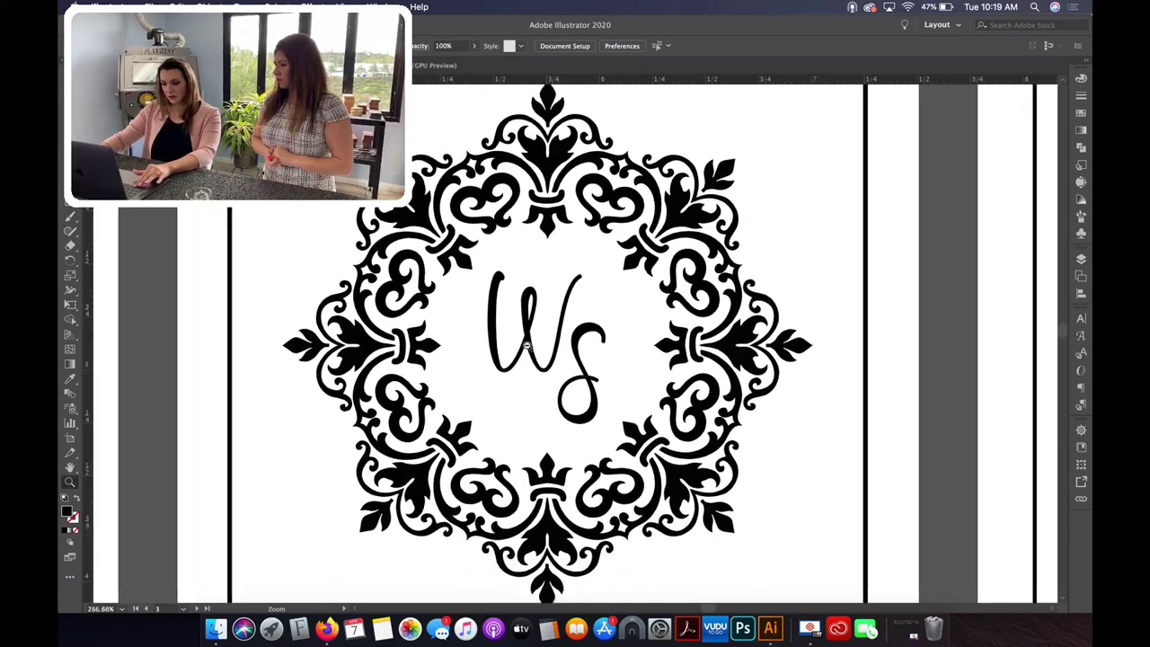
left_click_drag(671, 322, 703, 317)
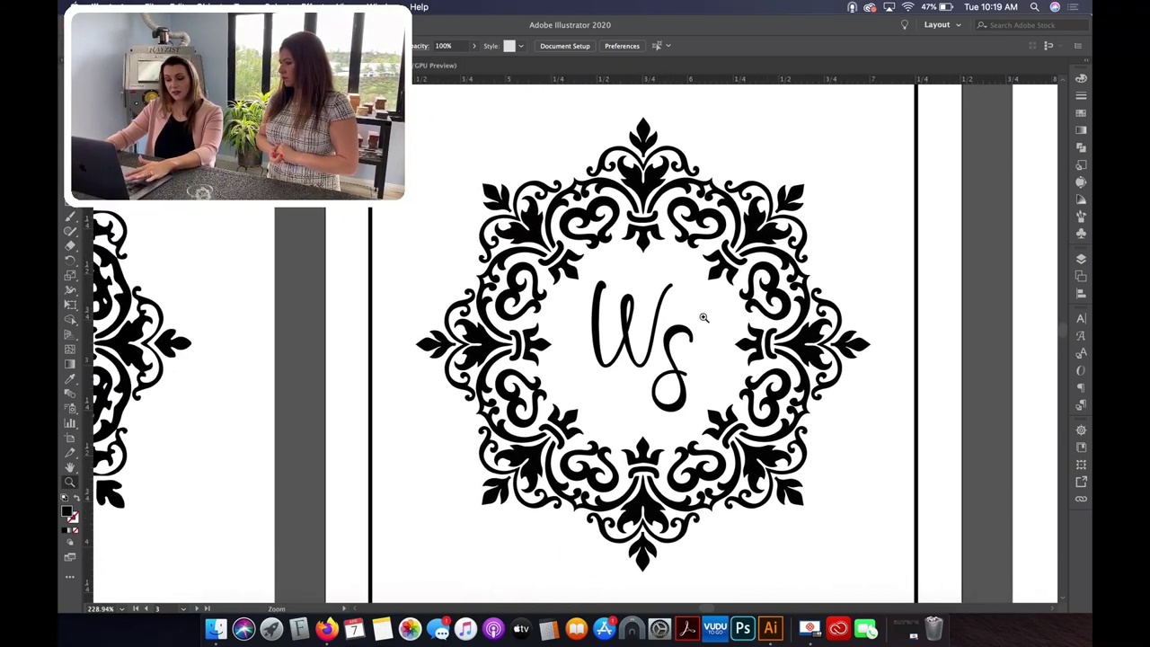
left_click(68, 96)
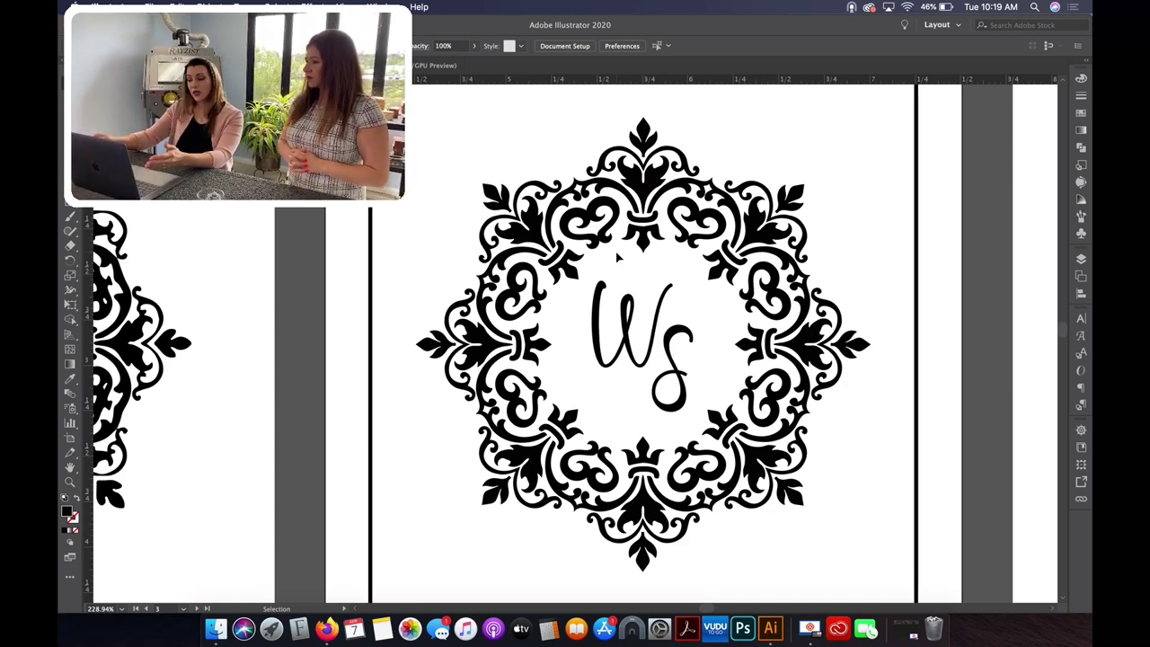
scroll(853, 178, "left", 1)
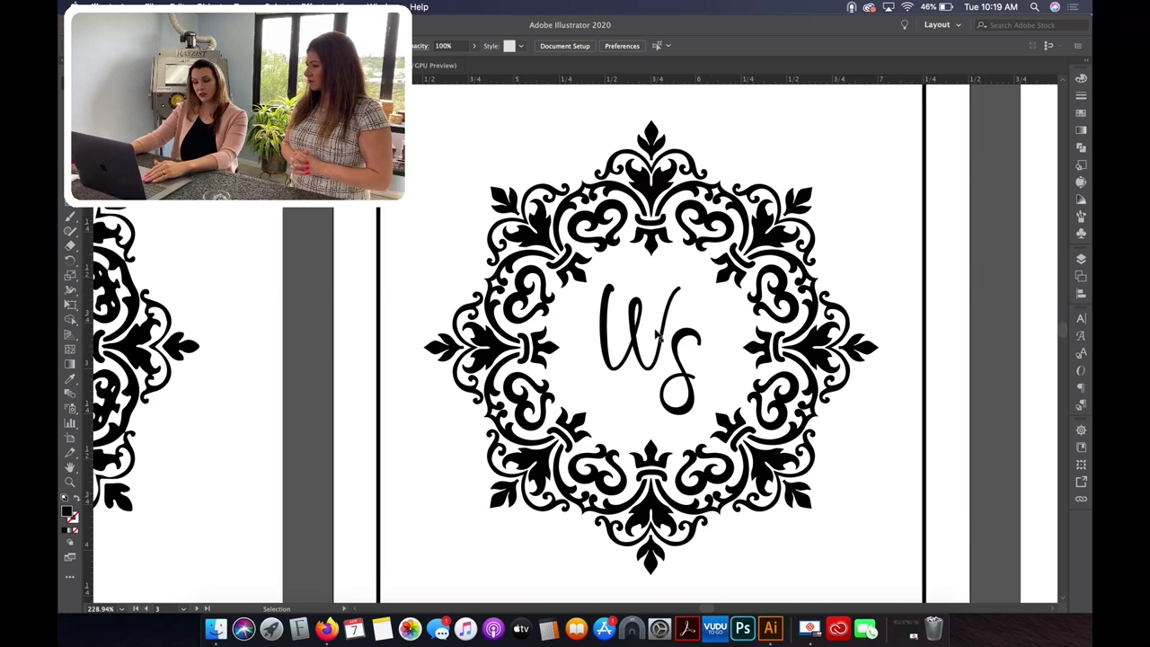